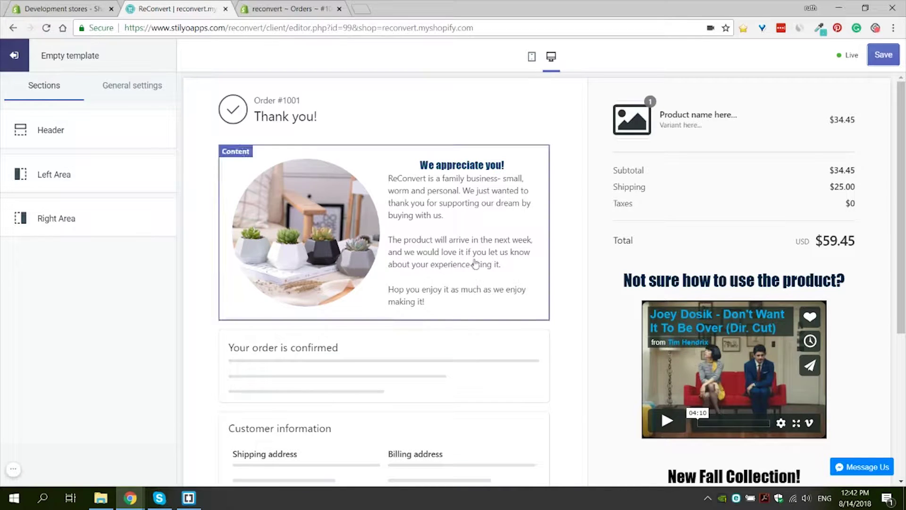
Step: Add a Survey section to the thank-you page's Left Area
left_click(60, 174)
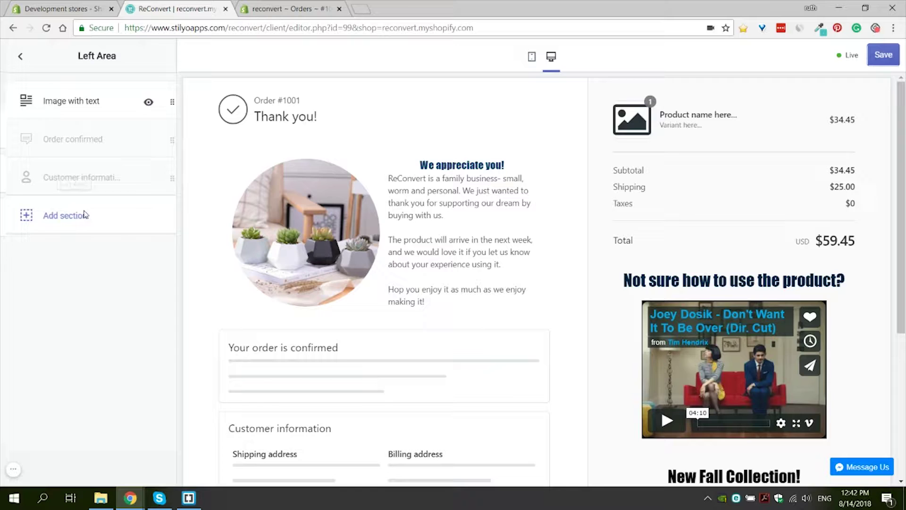
left_click(44, 214)
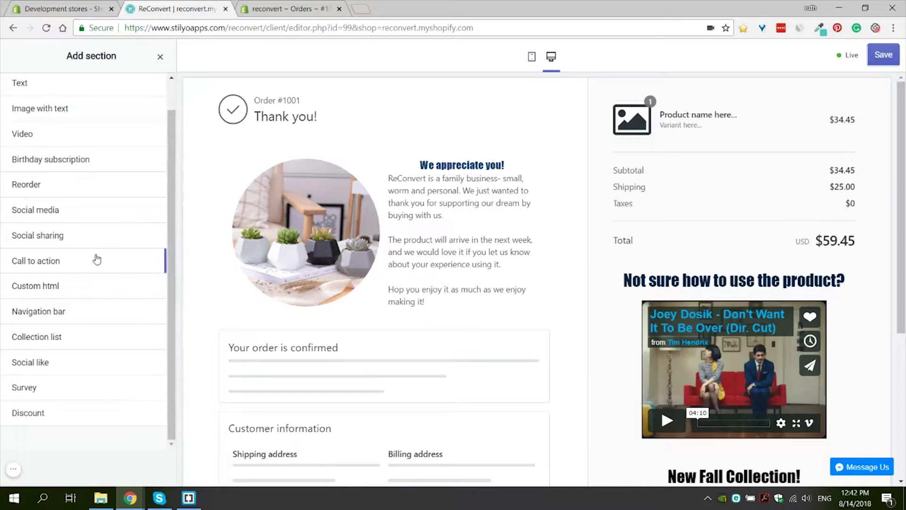
mouse_move(72, 391)
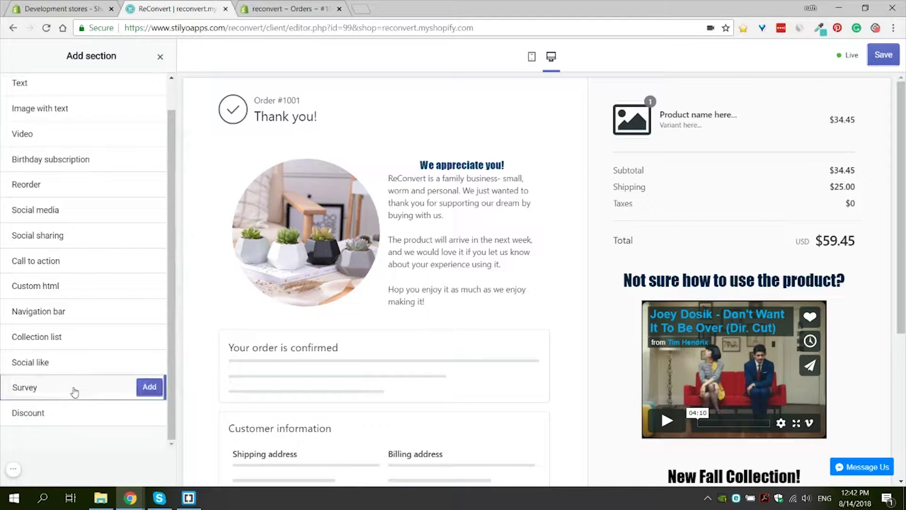
left_click(148, 388)
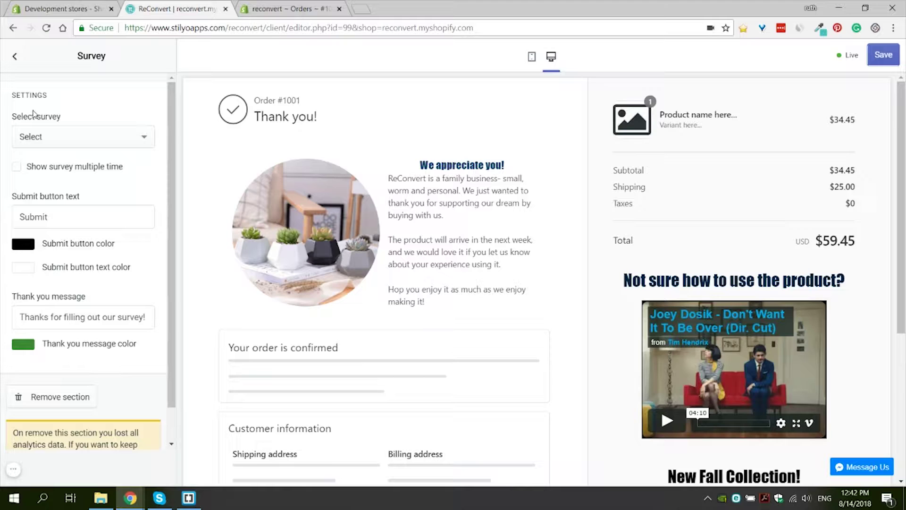
Step: Check the empty Select survey list, then go back to the template's main section list
left_click(62, 140)
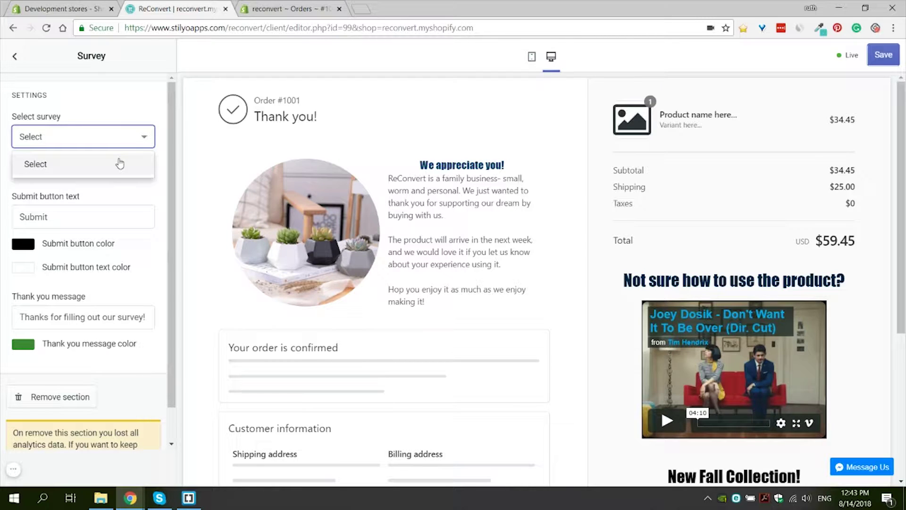
left_click(136, 142)
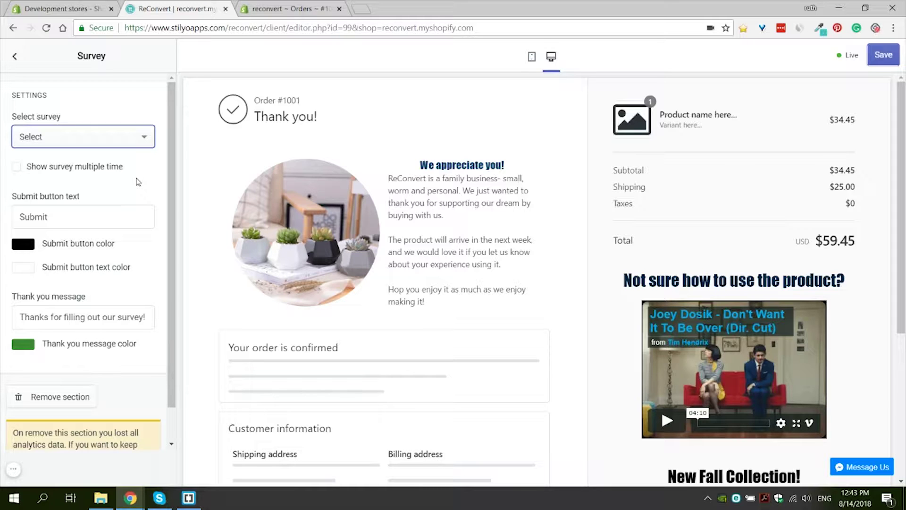
left_click(16, 58)
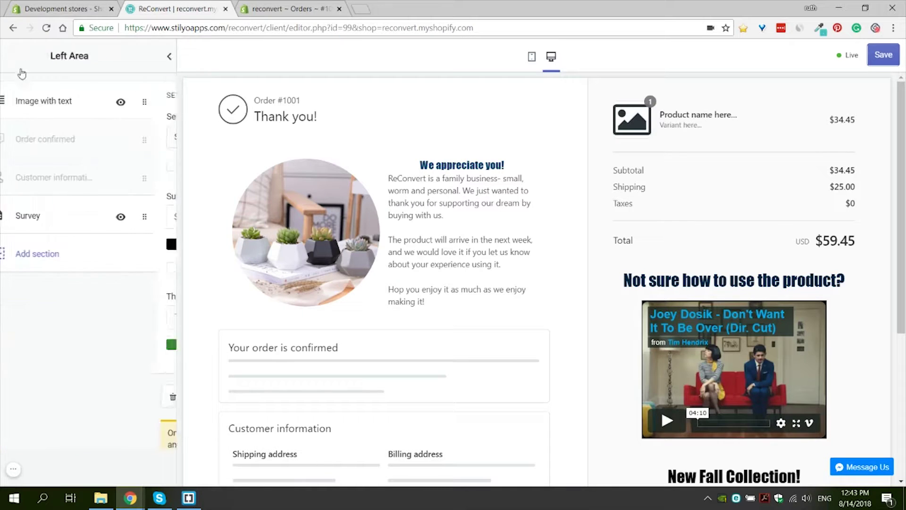
left_click(17, 57)
Step: Exit the template editor and open Data > Survey, which lists no surveys yet
left_click(17, 58)
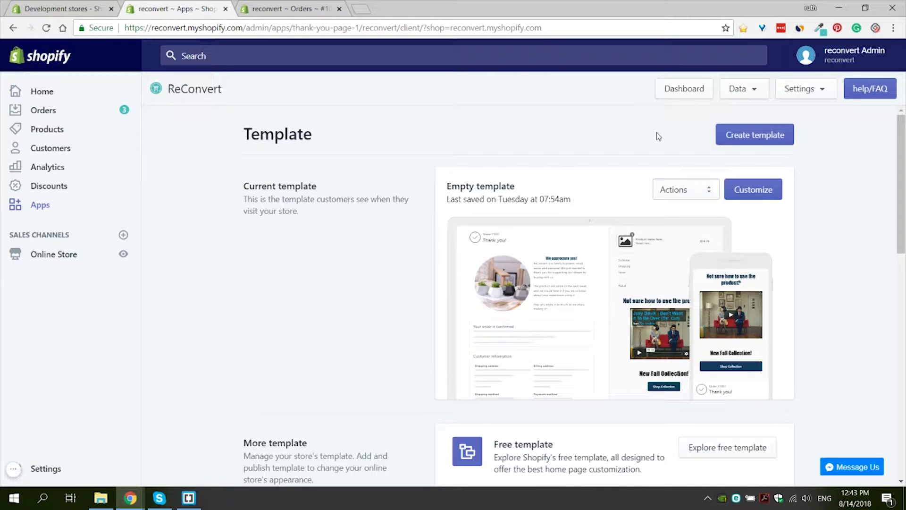
left_click(758, 89)
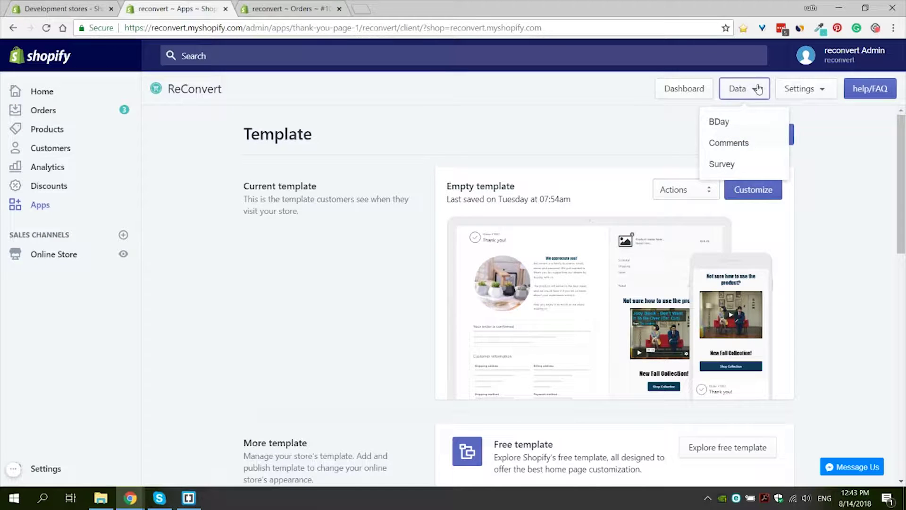
left_click(724, 165)
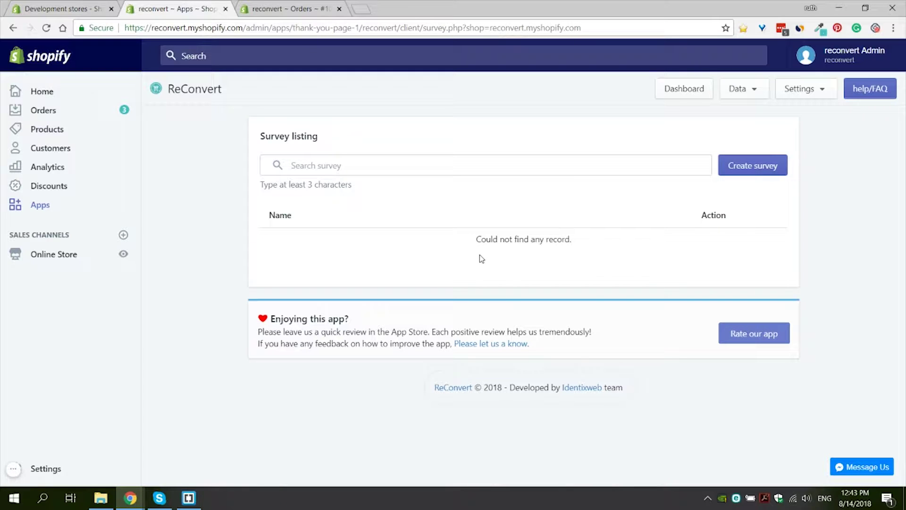
Step: Create a new survey titled 'How Was Your Shopping Experience?' and save the title
left_click(759, 170)
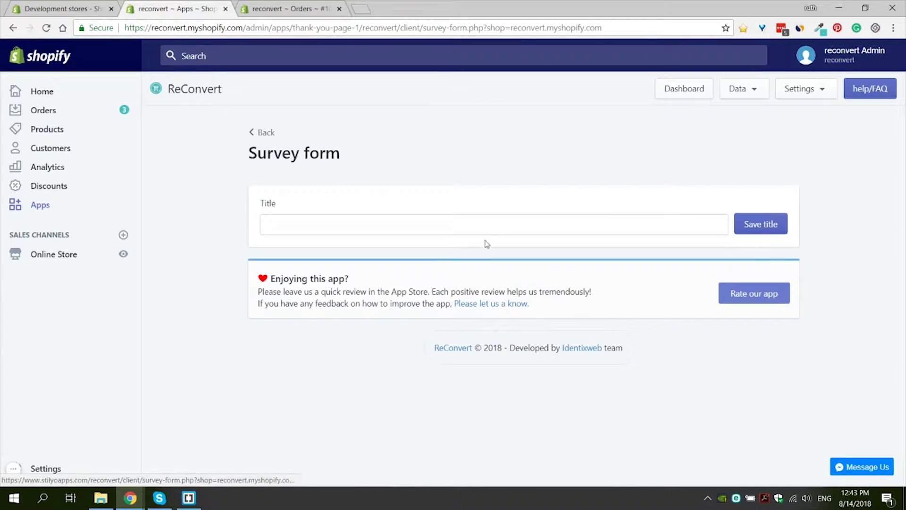
left_click(488, 220)
type("How Was Your Shopping Experience?")
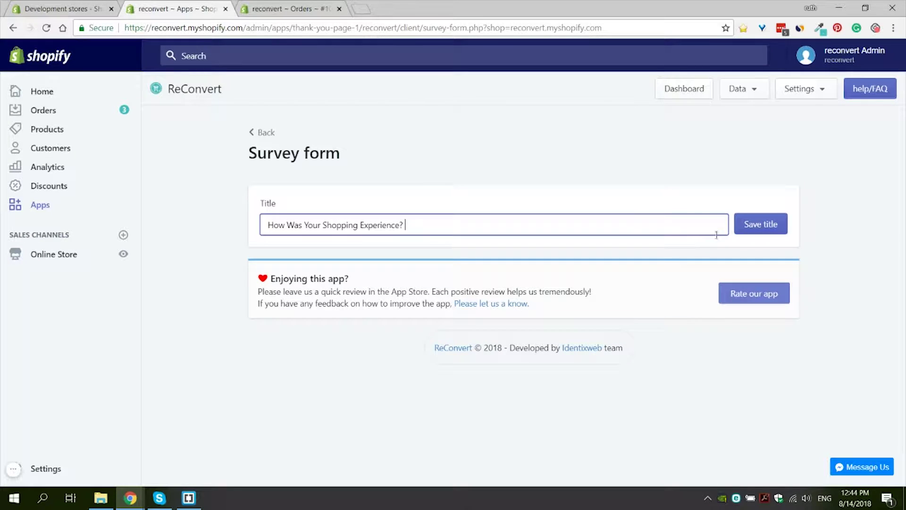
left_click(776, 225)
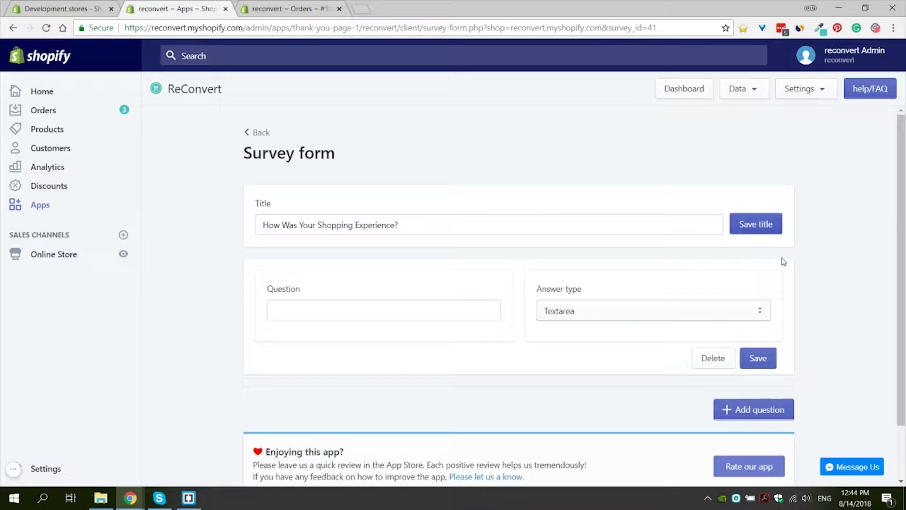
Step: Enter the first question: 'Did you contact our support while shopping?'
scroll(804, 275, "down", 1)
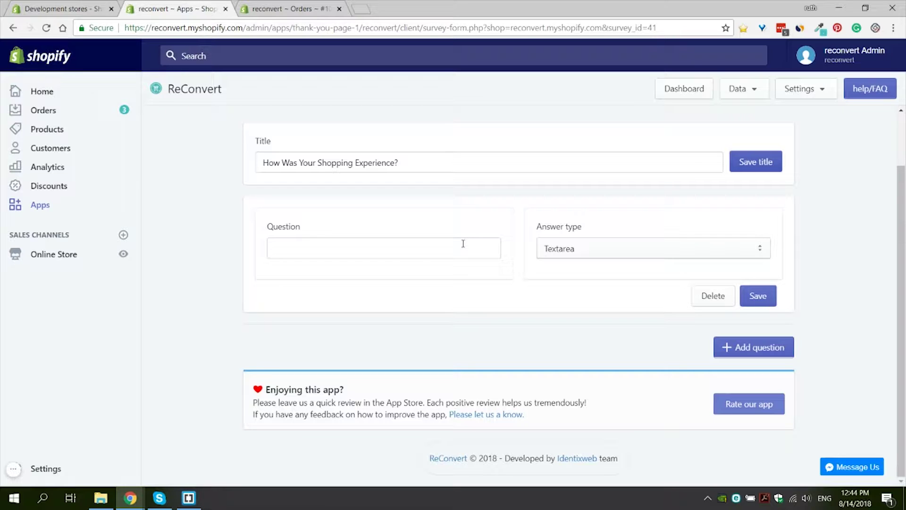
left_click(463, 244)
type("Did you contact our support while shopping?")
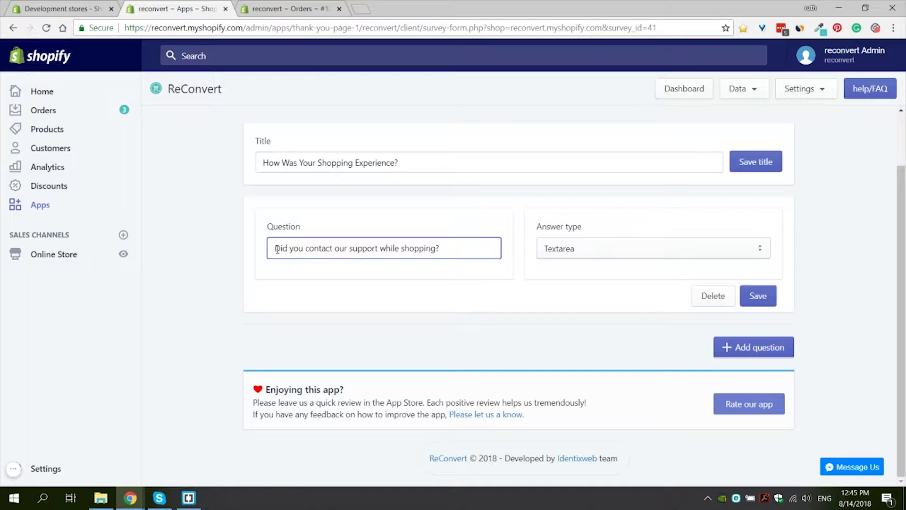
left_click(636, 249)
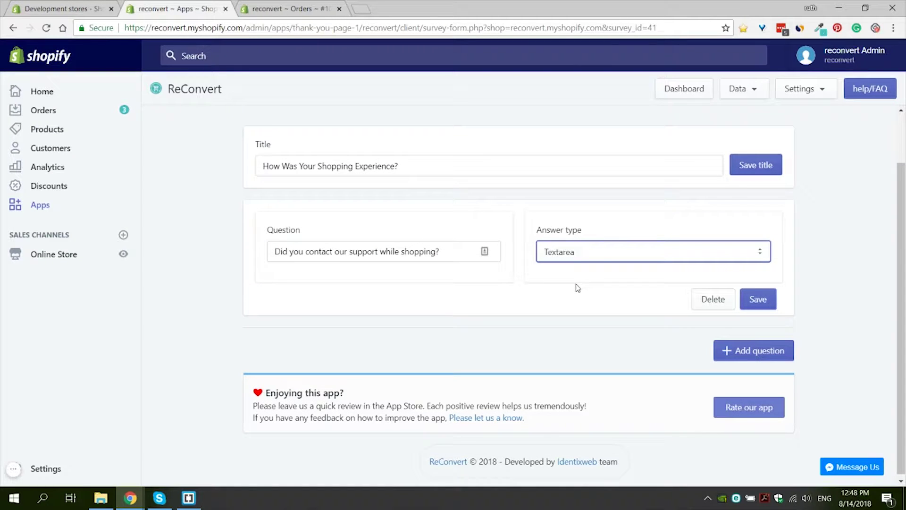
Step: Set the first question's answer type to Select with options Yes and No
left_click(605, 248)
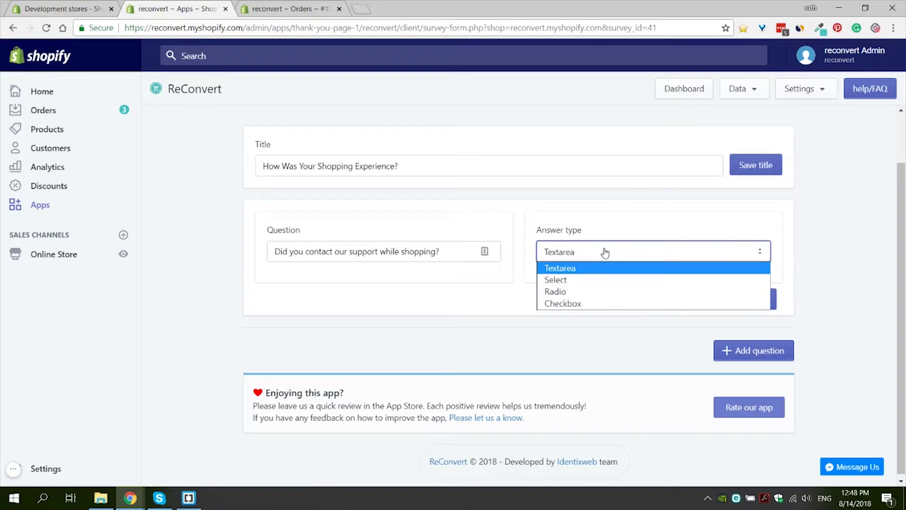
left_click(559, 280)
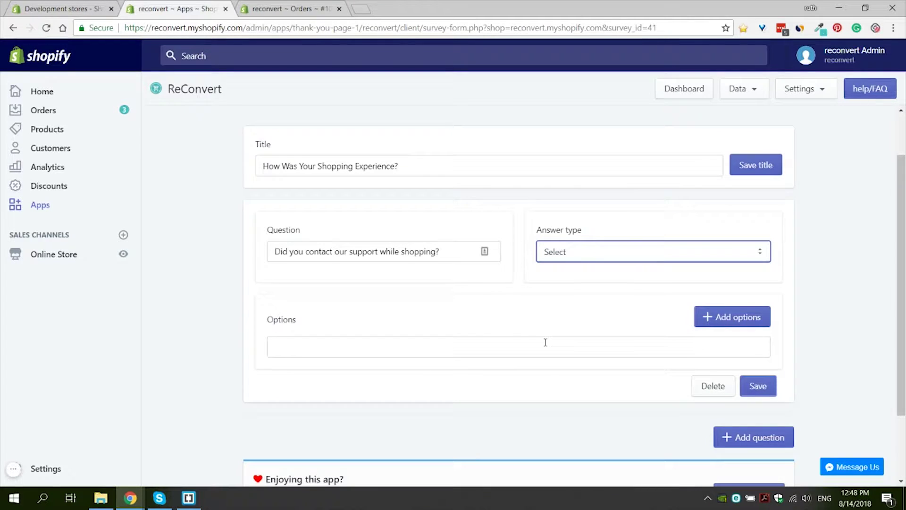
left_click(761, 255)
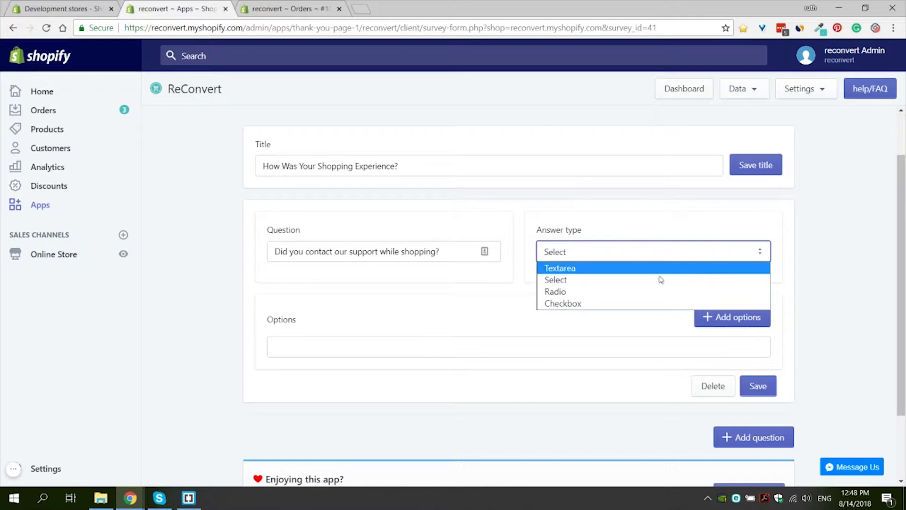
left_click(599, 281)
left_click(539, 346)
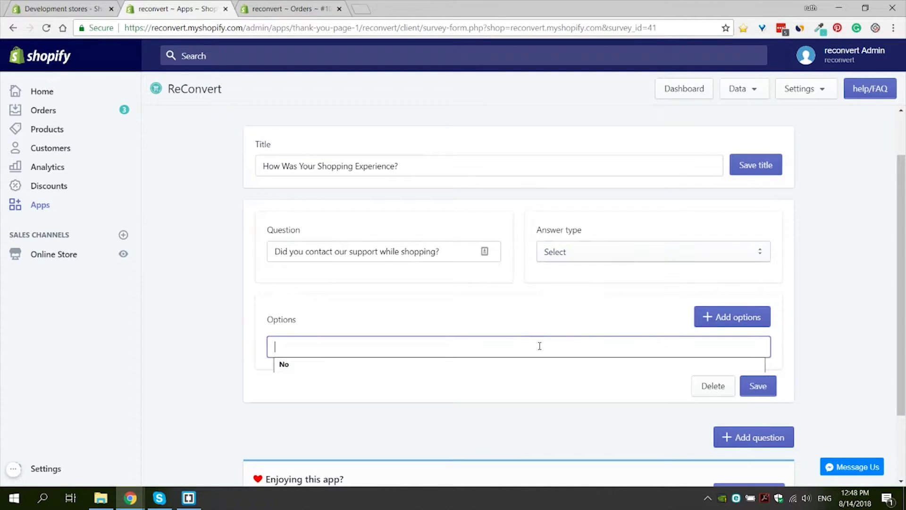
type("Yes")
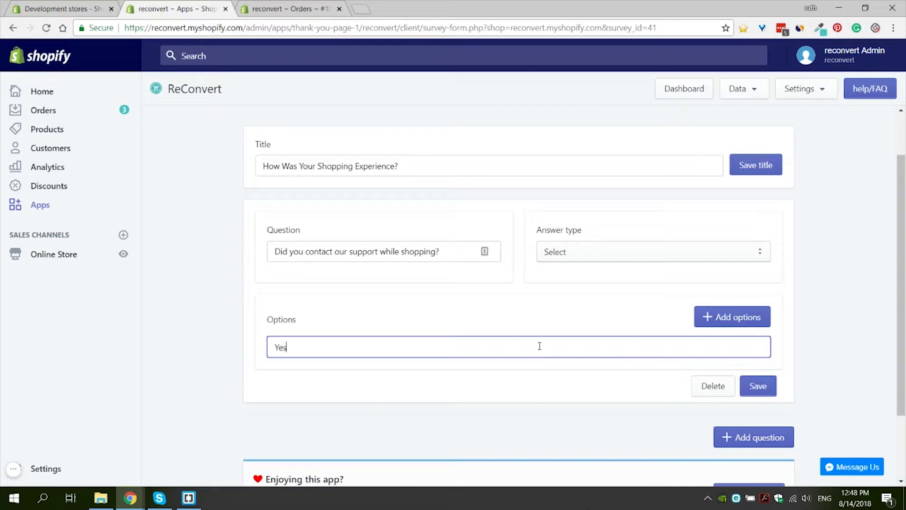
left_click(737, 318)
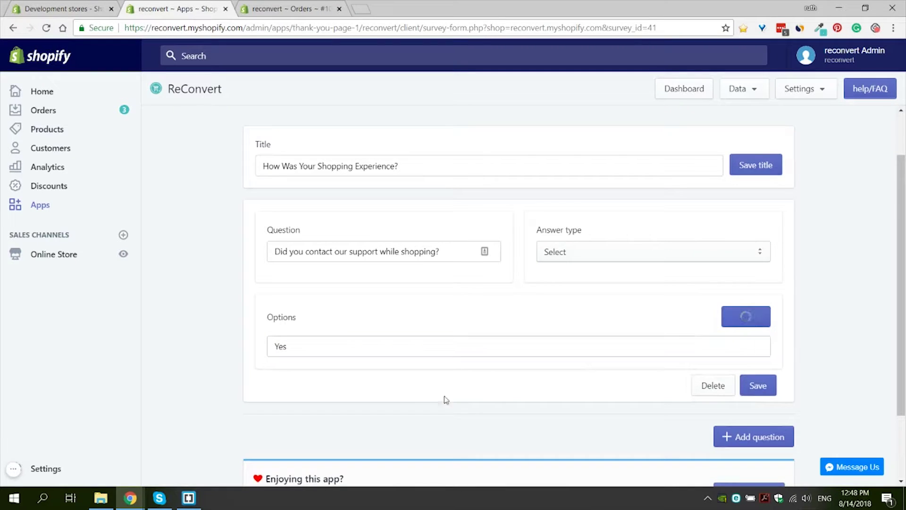
left_click(367, 384)
type("No")
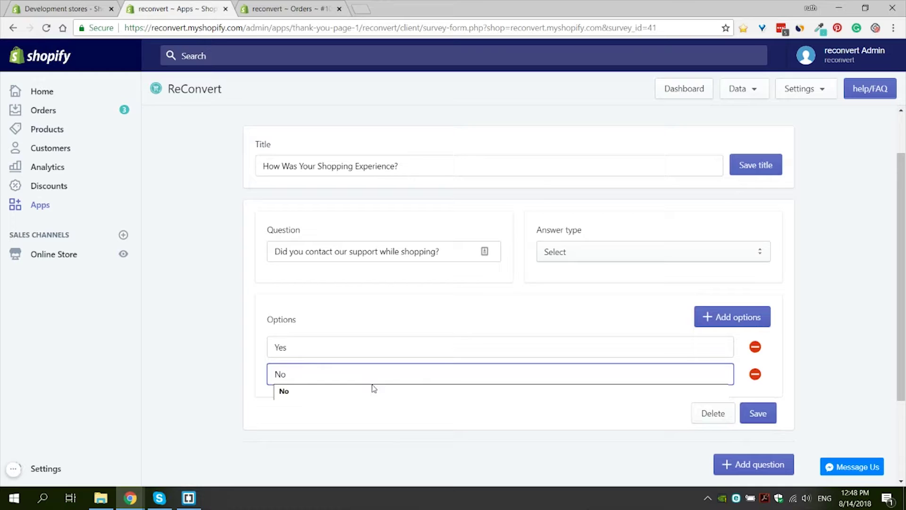
left_click(360, 333)
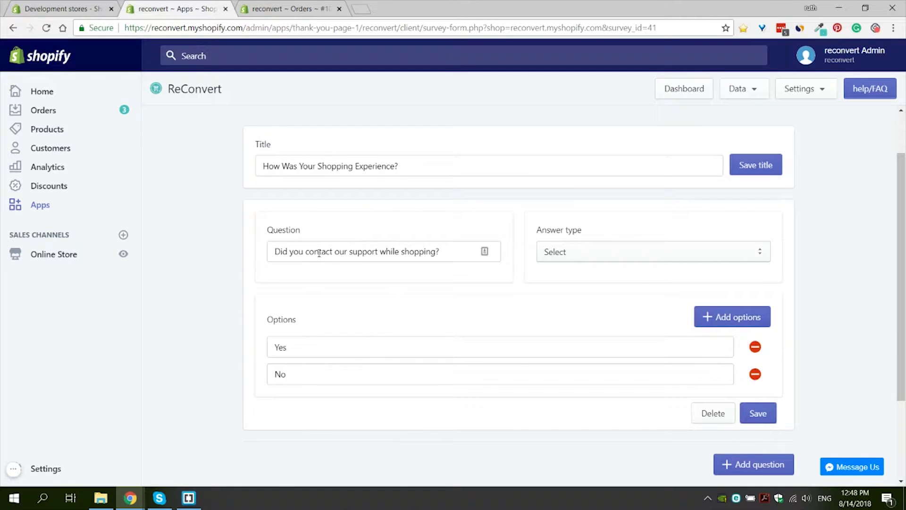
Step: Switch the answer type to Radio and save the first question
left_click(609, 259)
left_click(571, 292)
left_click(574, 259)
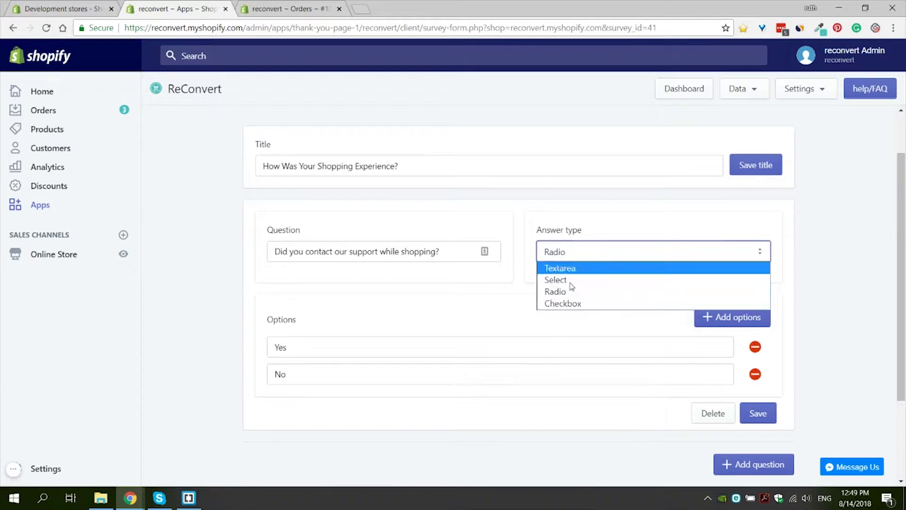
left_click(562, 307)
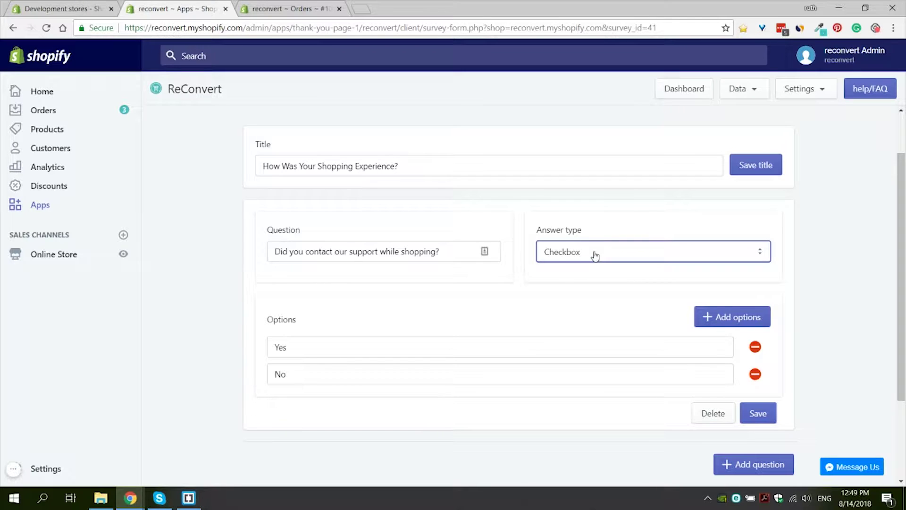
left_click(594, 256)
left_click(567, 293)
left_click(757, 413)
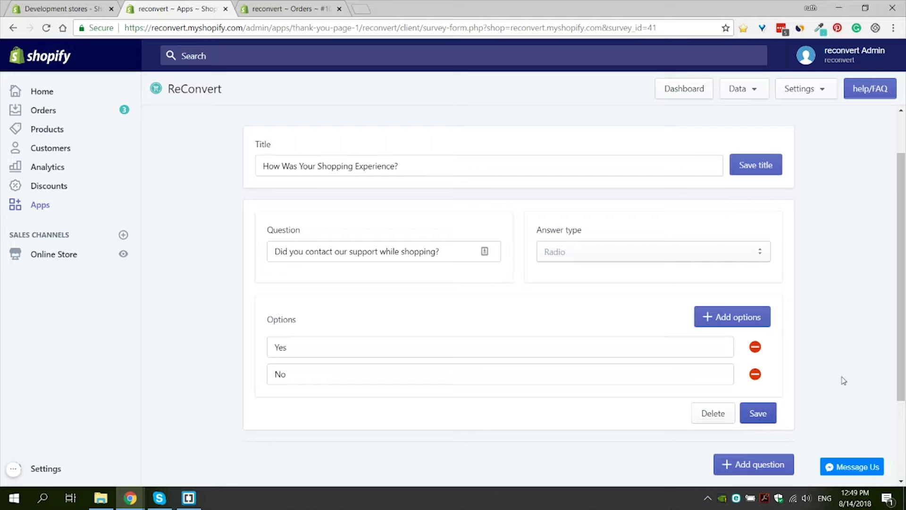
scroll(845, 380, "down", 1)
Step: From Dashboard > Customize, select 'How Was Your Shopping Experience?' in the Left Area's Survey section
scroll(845, 379, "up", 3)
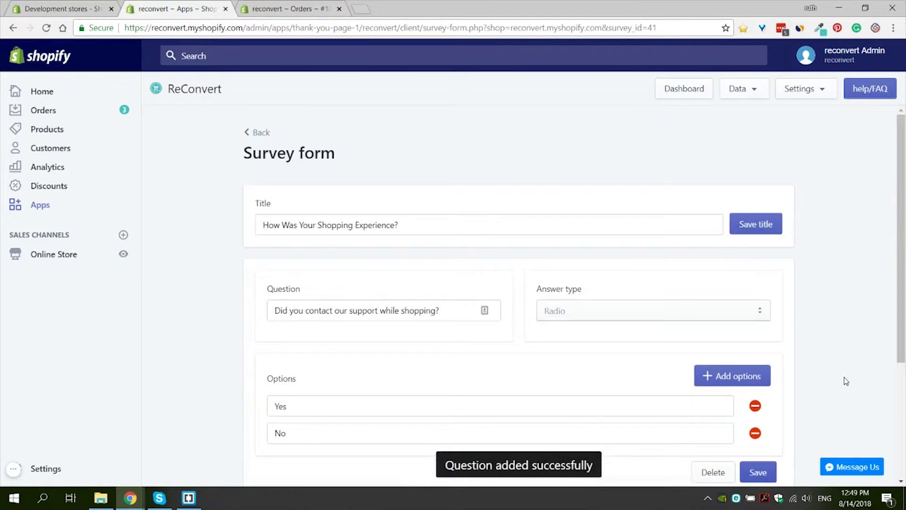
left_click(698, 89)
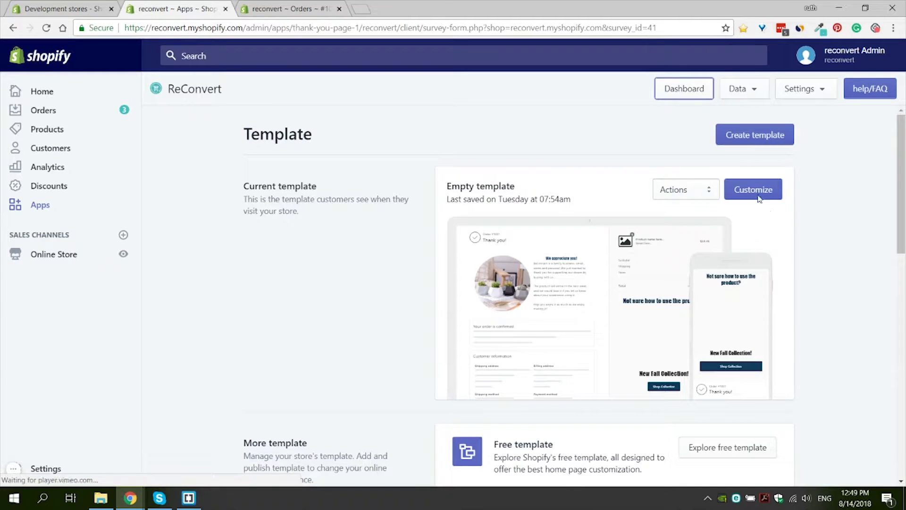
left_click(754, 191)
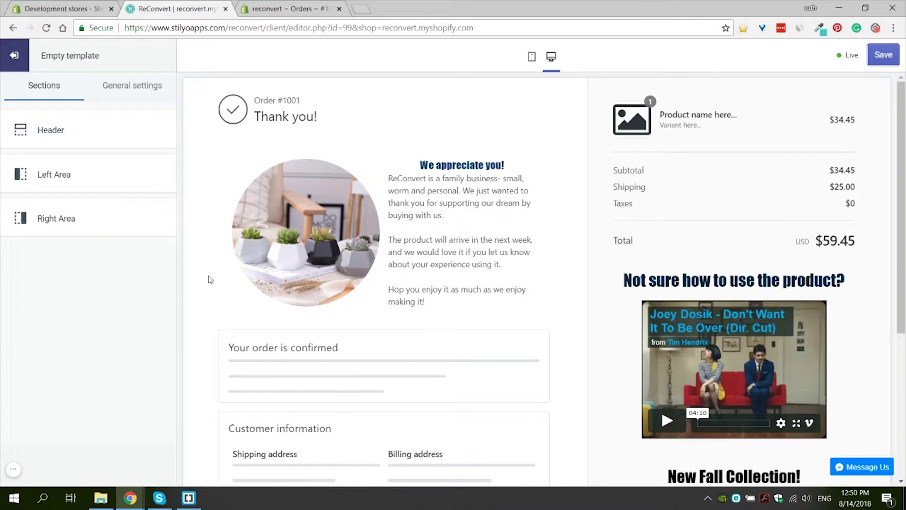
left_click(115, 174)
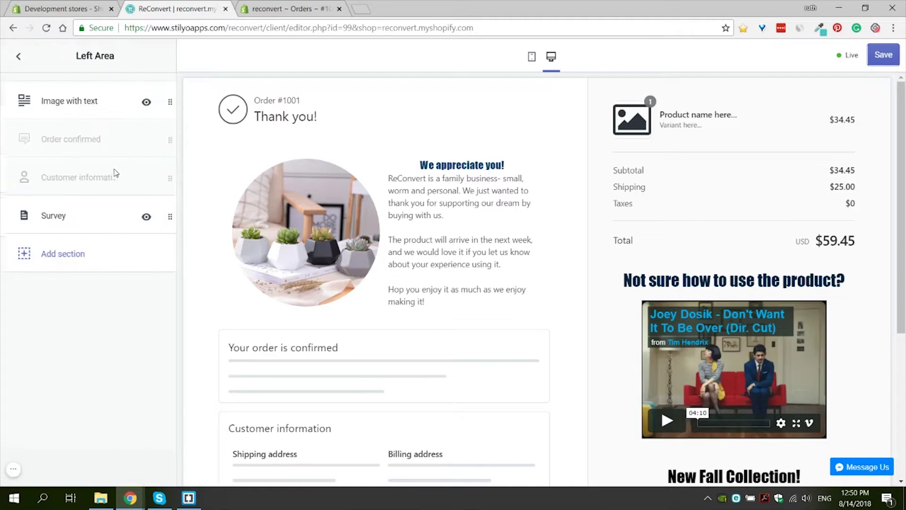
left_click(58, 217)
left_click(52, 147)
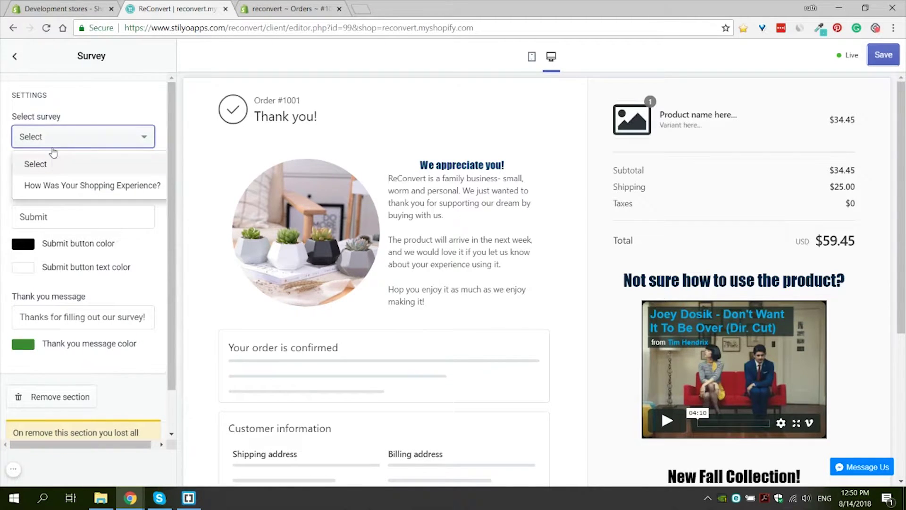
left_click(154, 187)
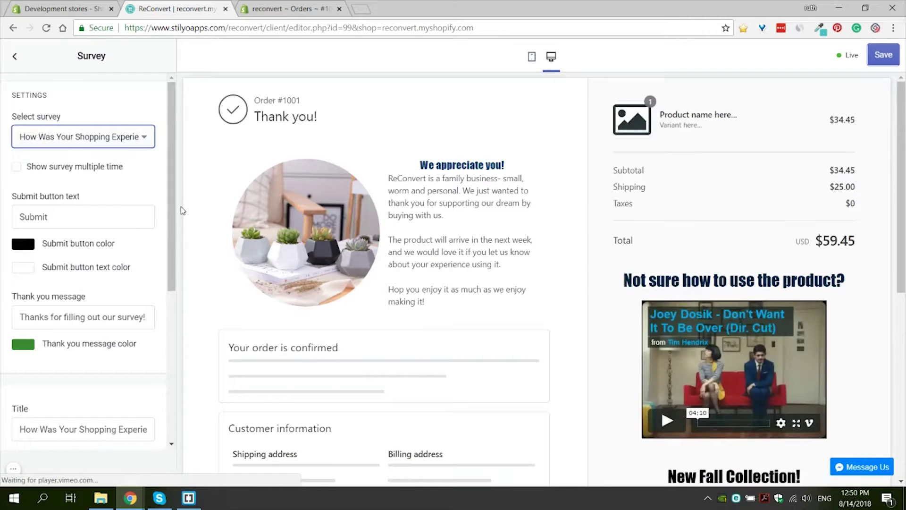
scroll(226, 209, "down", 8)
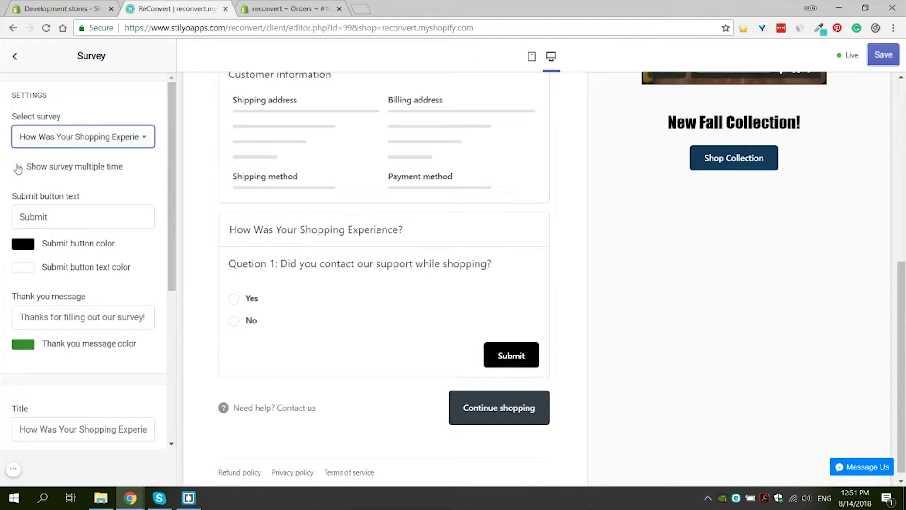
Step: Enable 'Show survey multiple time' and make the Submit button dark navy blue
left_click(17, 167)
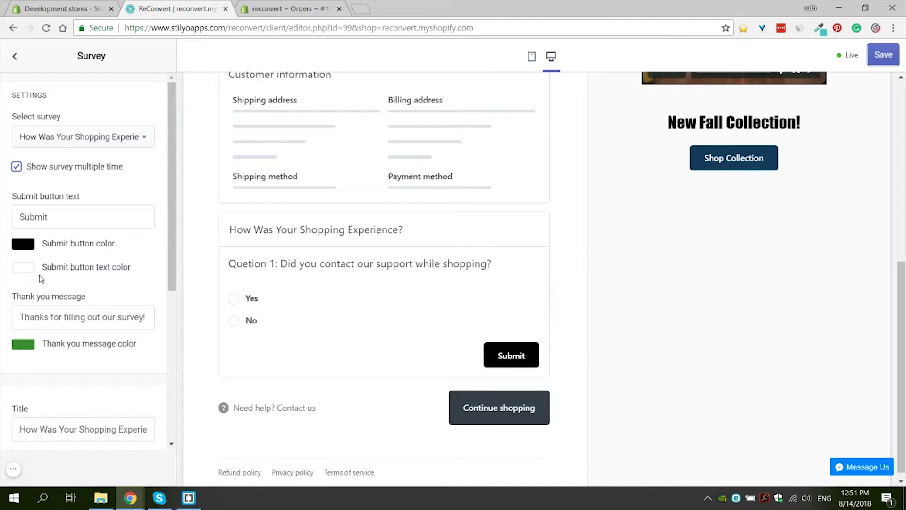
scroll(82, 278, "down", 1)
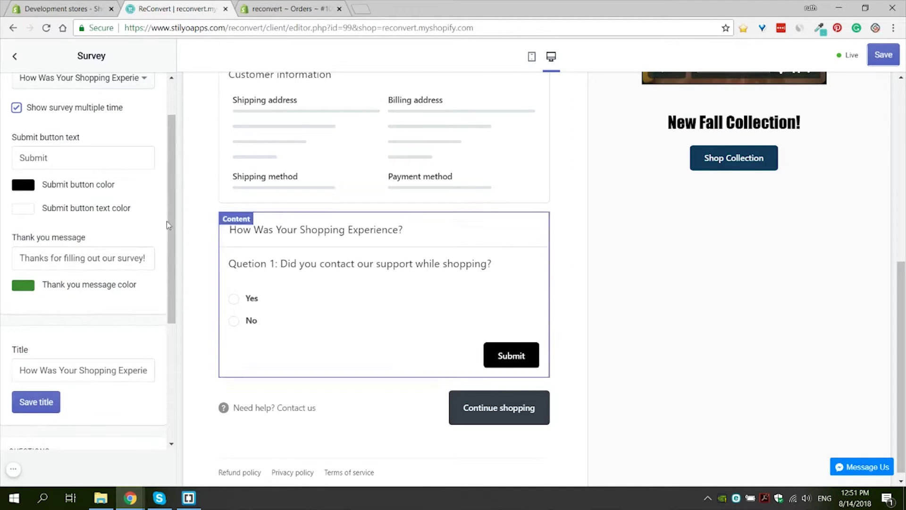
left_click(88, 157)
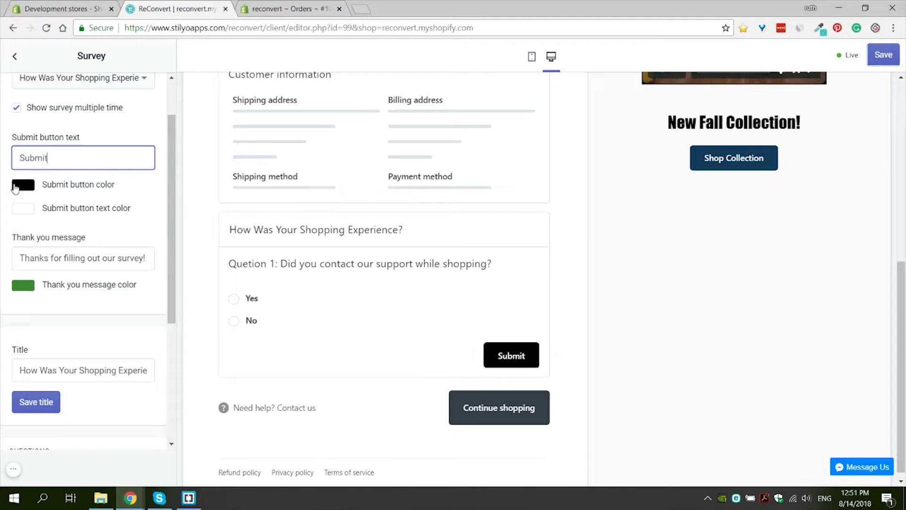
left_click(22, 184)
left_click(127, 254)
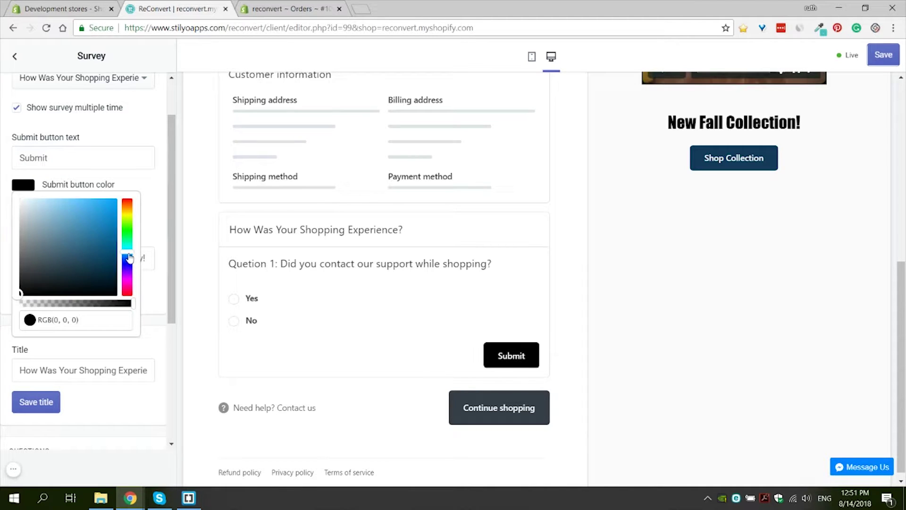
left_click_drag(108, 261, 109, 268)
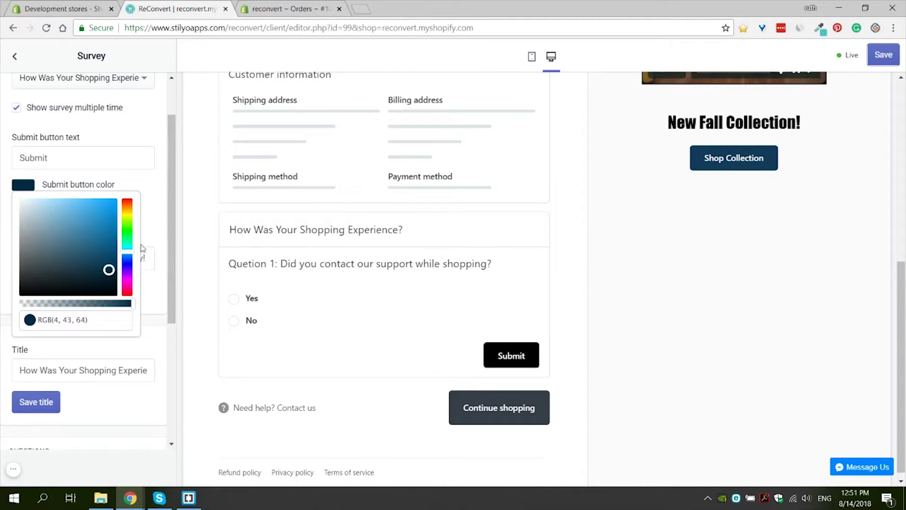
left_click(160, 197)
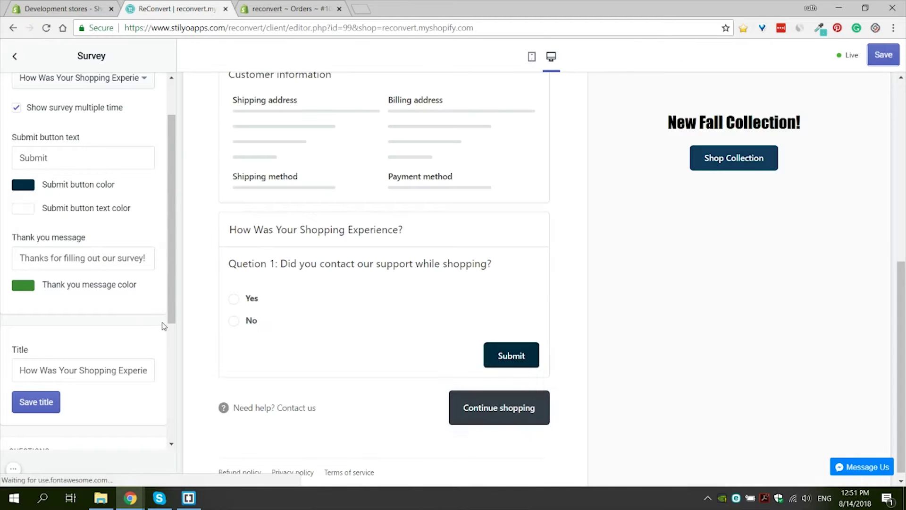
Step: Set the thank-you message color to blue
scroll(56, 199, "down", 1)
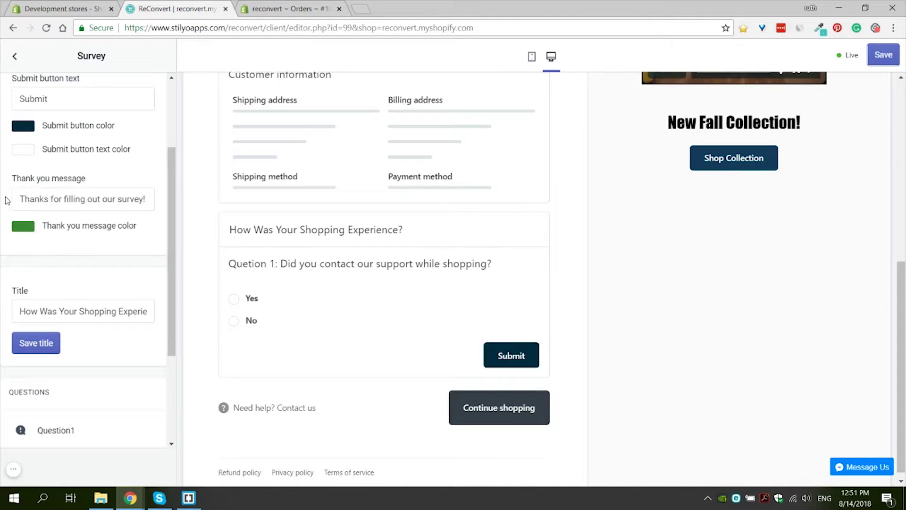
double_click(28, 179)
left_click(56, 178)
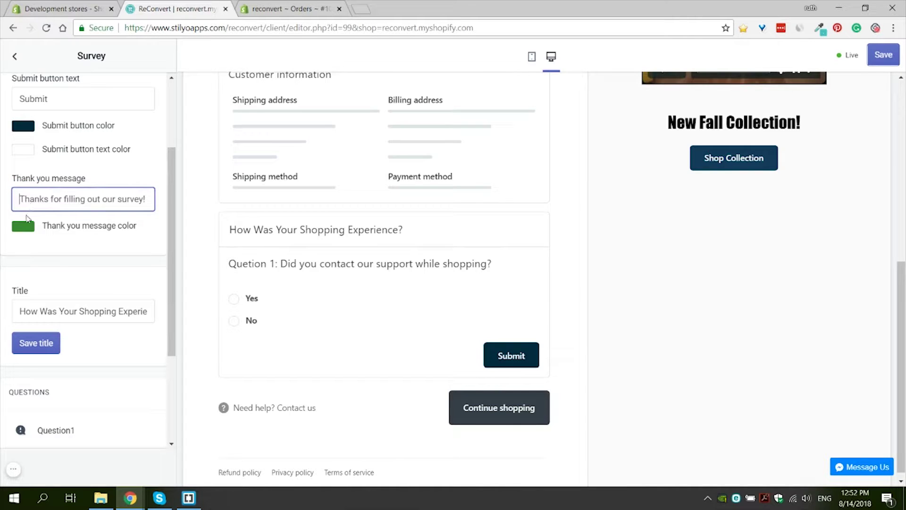
left_click_drag(20, 198, 164, 214)
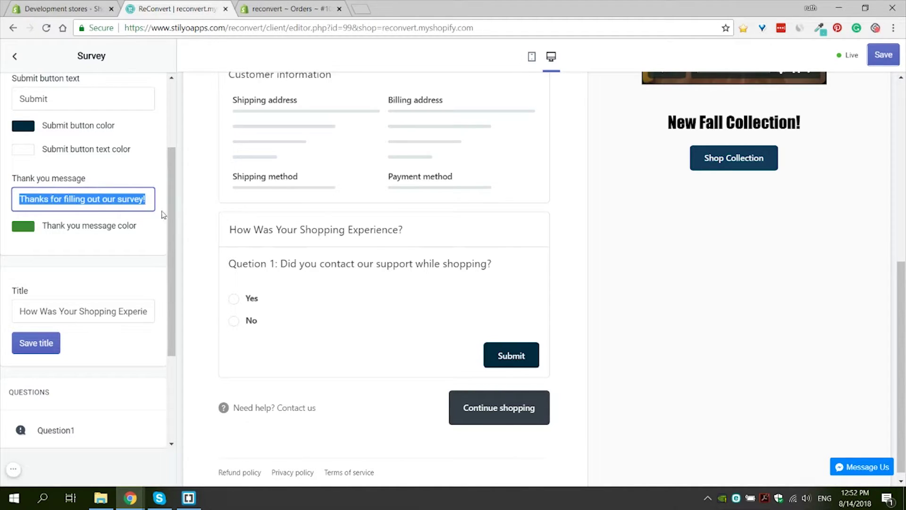
left_click(137, 206)
left_click(27, 229)
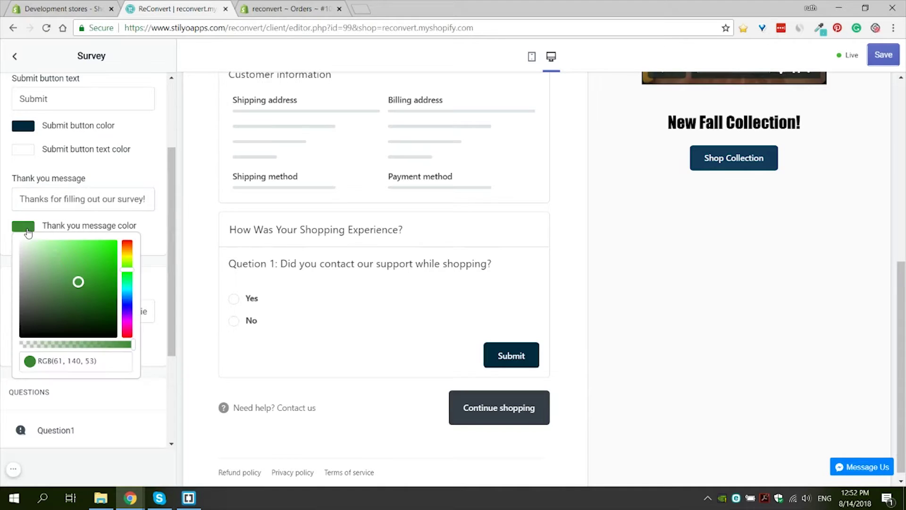
left_click(128, 286)
left_click_drag(127, 287, 128, 296)
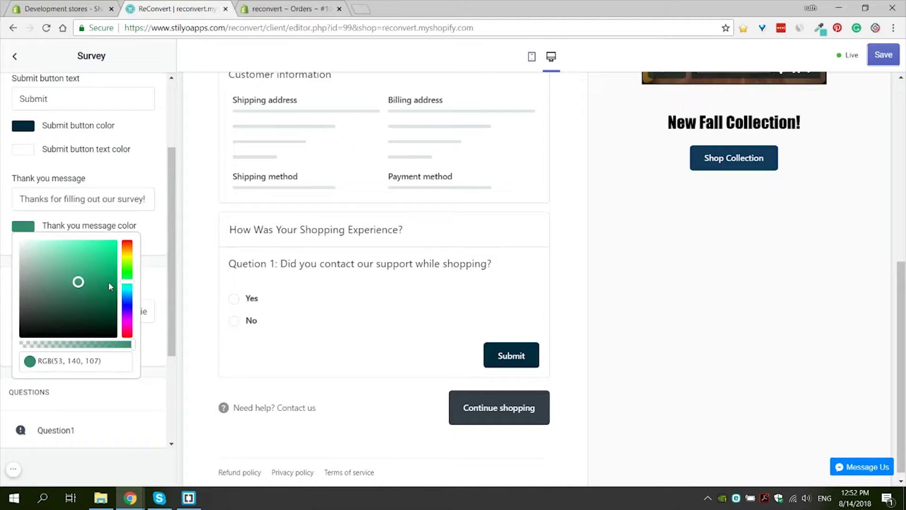
left_click(112, 313)
scroll(64, 165, "down", 3)
left_click(65, 165)
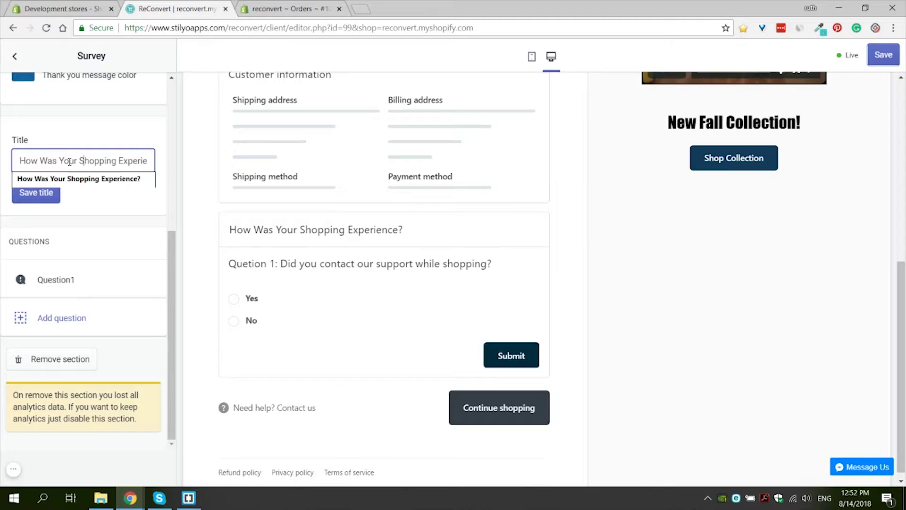
left_click(98, 228)
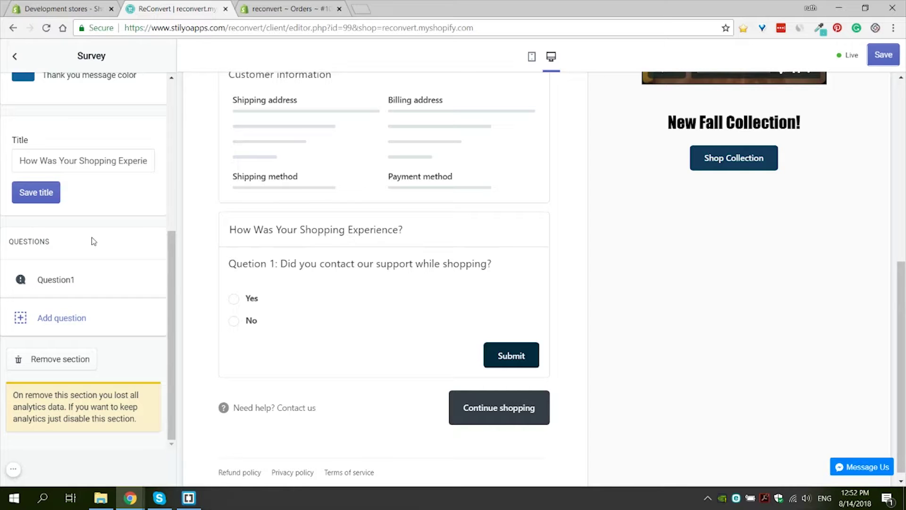
Step: Add and save Question 2 on how easy and clear shopping was, with four Select options from Very easy! to Not clear at all!
left_click(69, 278)
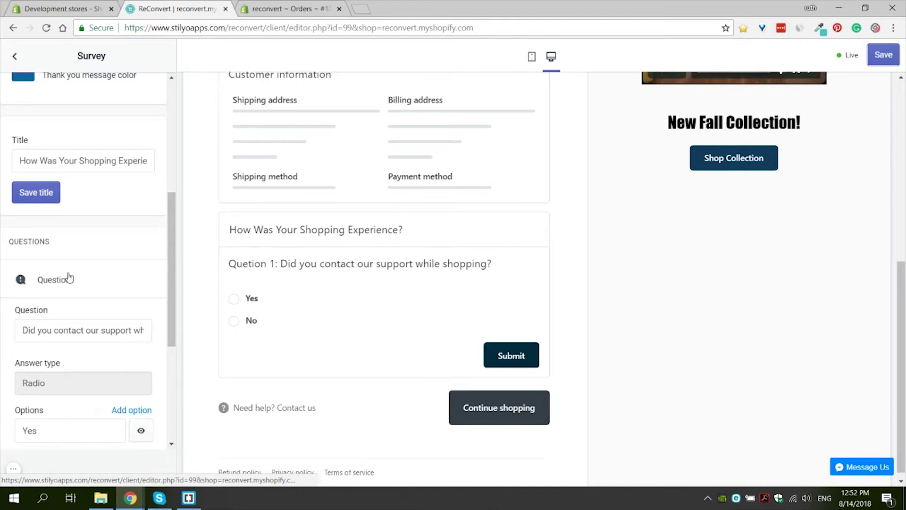
scroll(69, 277, "down", 4)
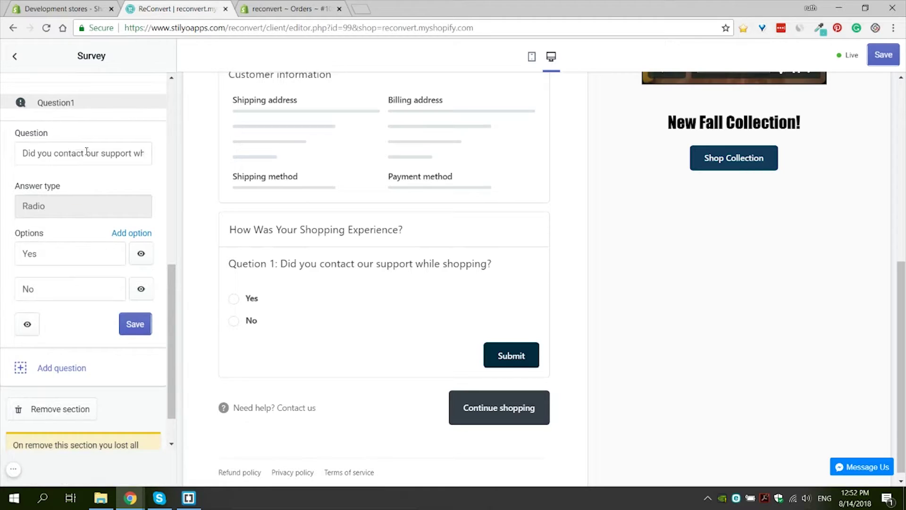
scroll(85, 156, "up", 3)
left_click(68, 220)
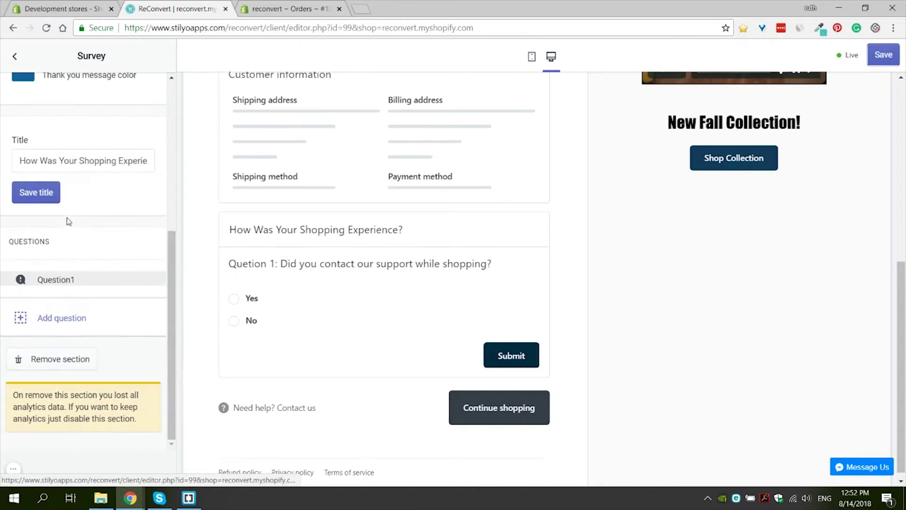
left_click(69, 329)
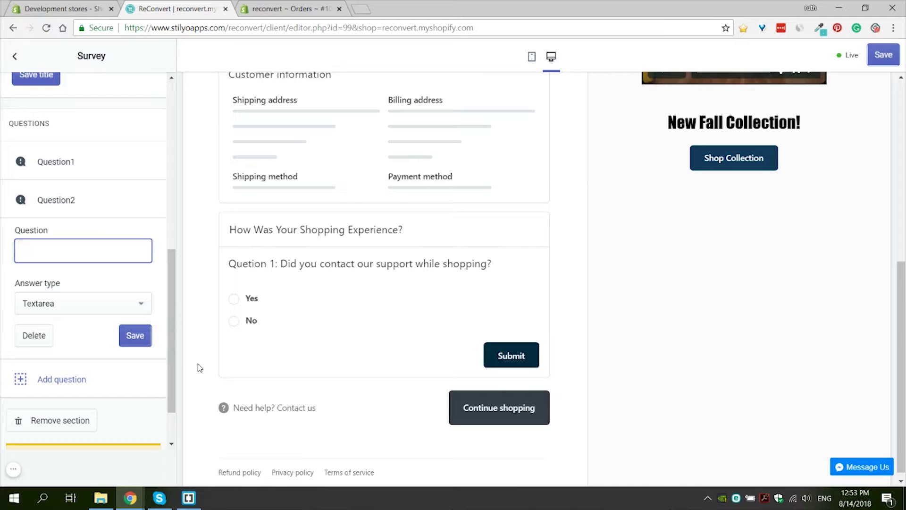
type("How easy and clear was shopp")
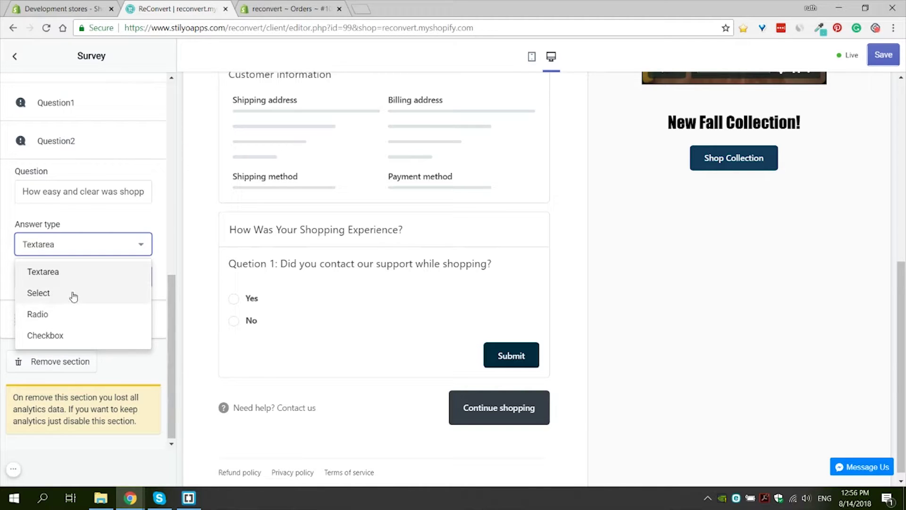
left_click(74, 294)
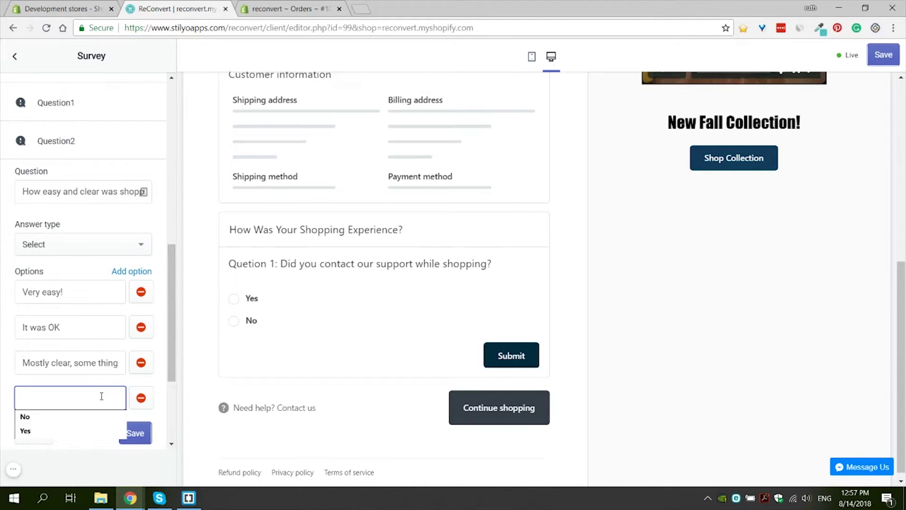
type("Not clear at all!")
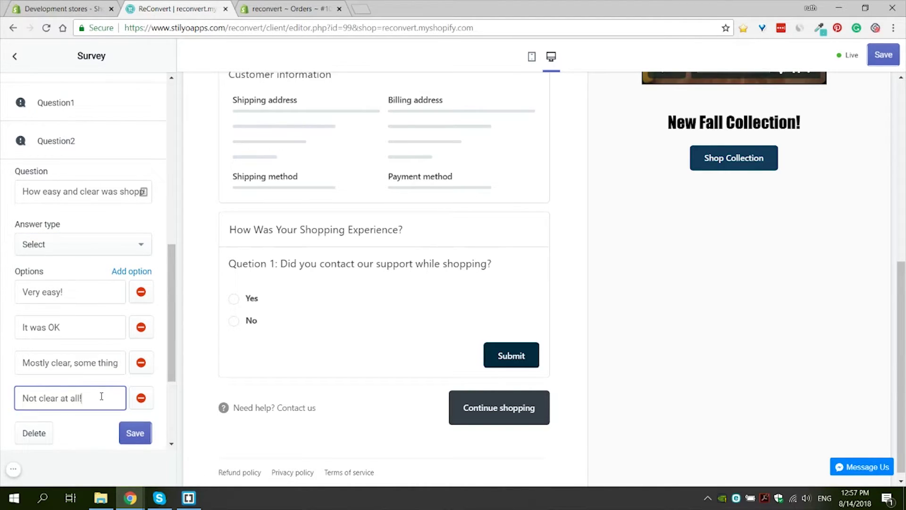
left_click(79, 291)
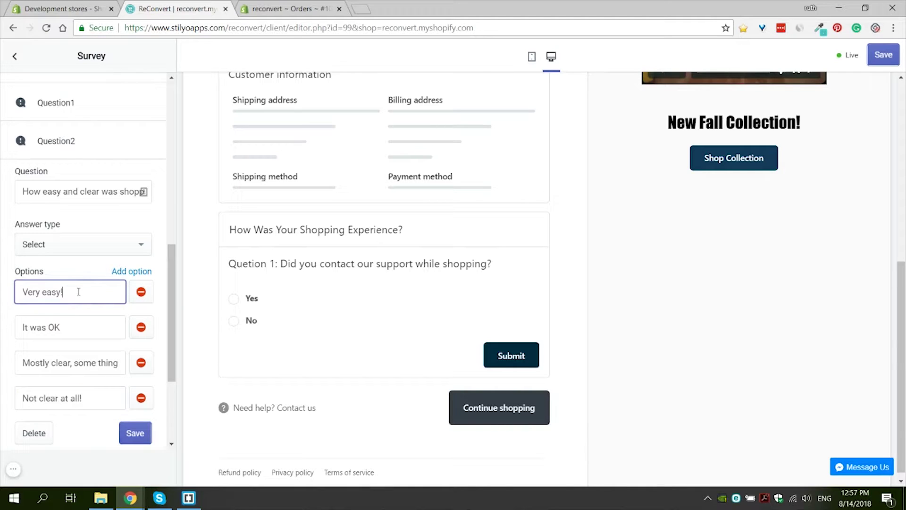
scroll(78, 279, "down", 1)
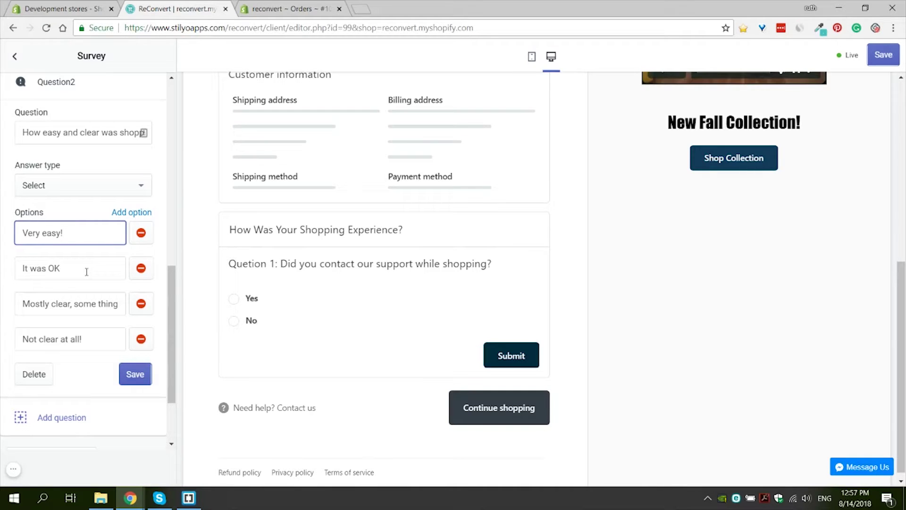
left_click(126, 376)
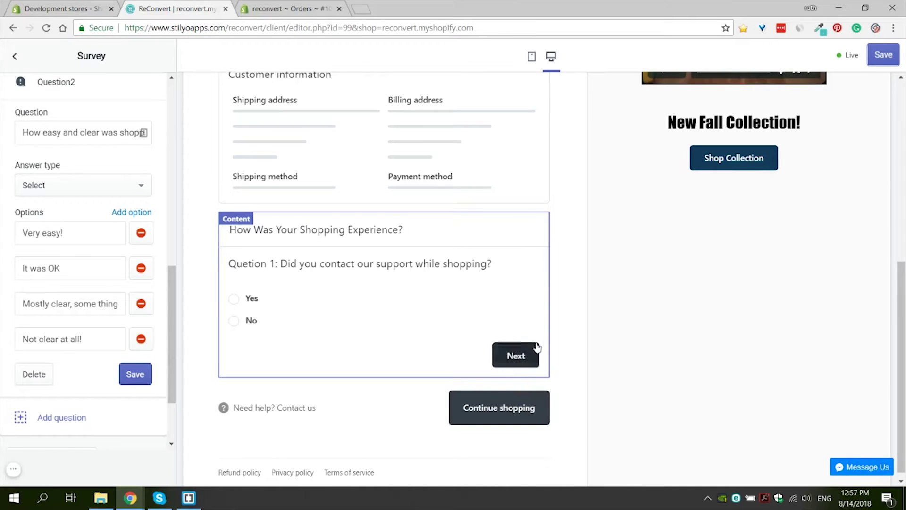
scroll(69, 325, "down", 2)
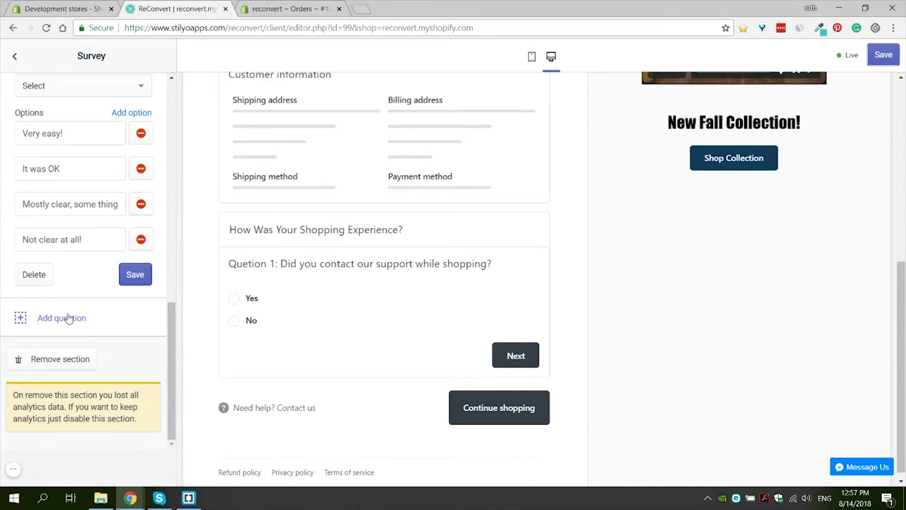
Step: Add a third question, 'What categories did you shop?', with Checkbox answer type
left_click(70, 319)
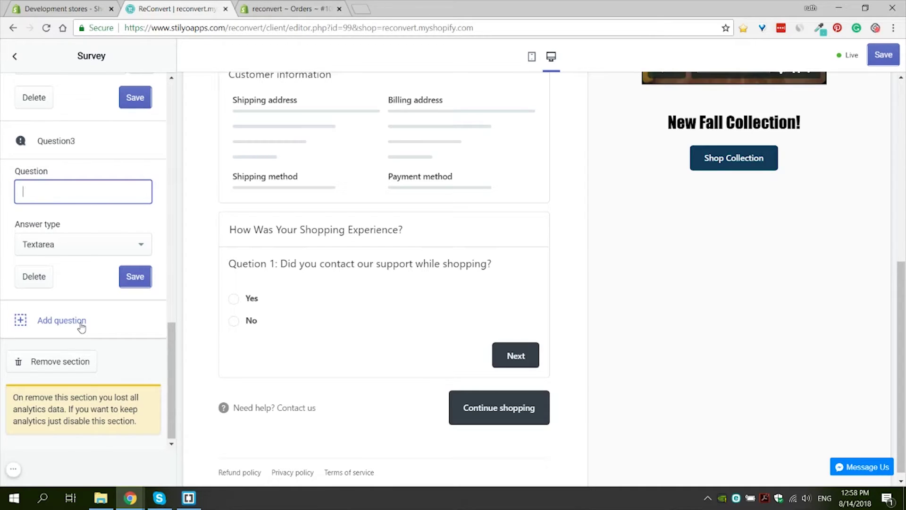
type("What categories did you shop?")
left_click(53, 246)
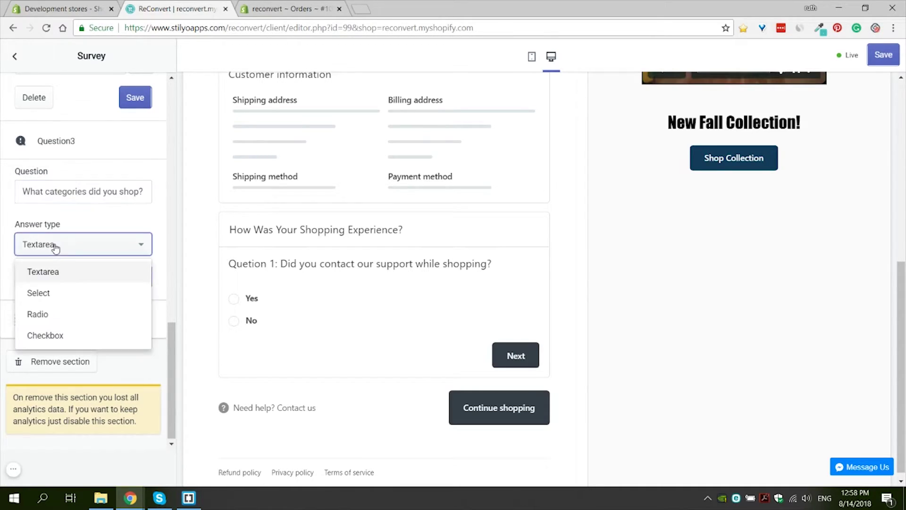
left_click(55, 336)
Step: Enter options Women's clothing, Men's colthing, Children's clothing and Home decore, then save
left_click(62, 299)
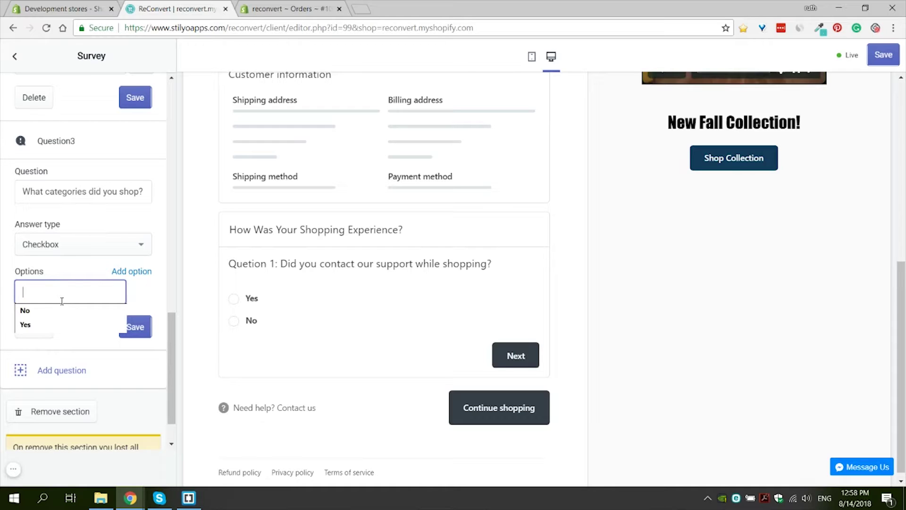
type("Women's clothing")
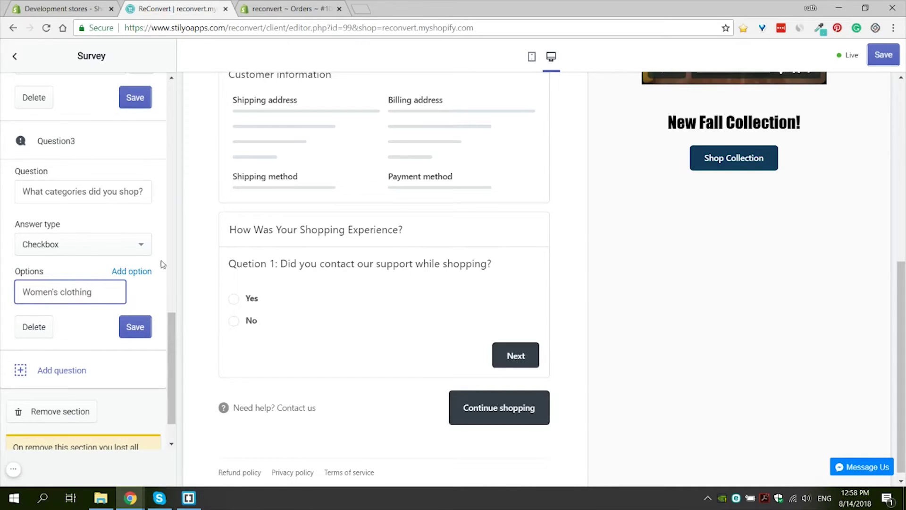
key("Return")
type("Men's colthing")
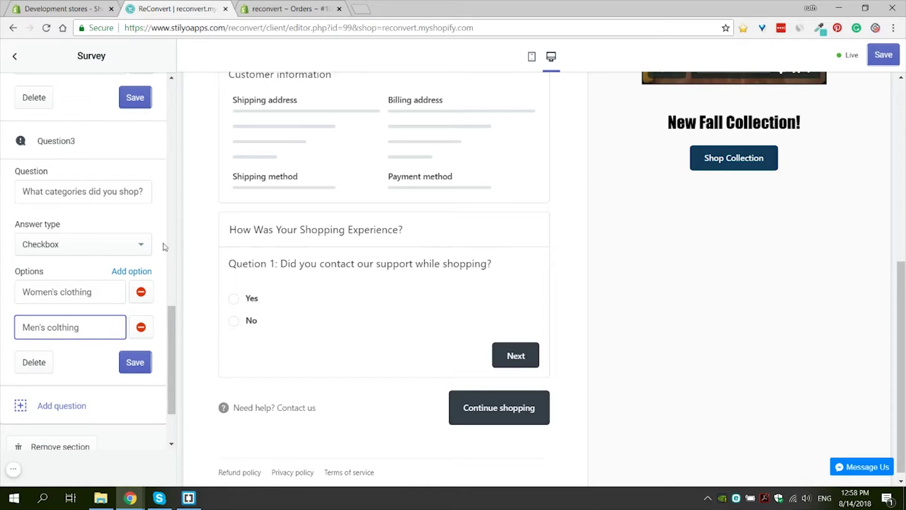
key("Return")
type("Children's clothing")
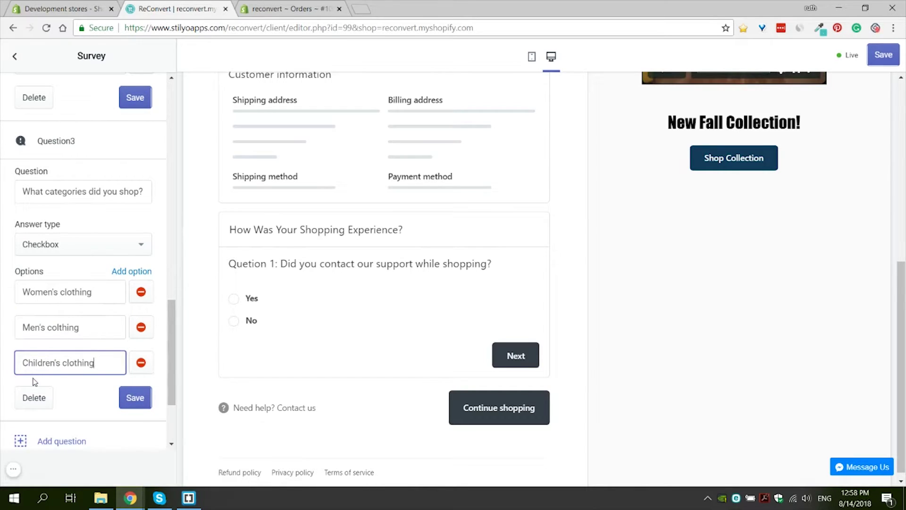
key("Return")
type("Home decore")
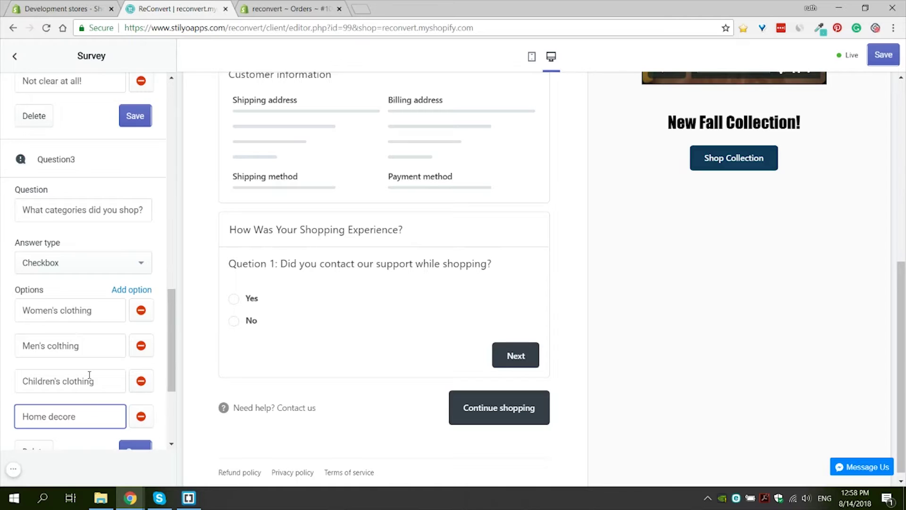
scroll(90, 366, "down", 1)
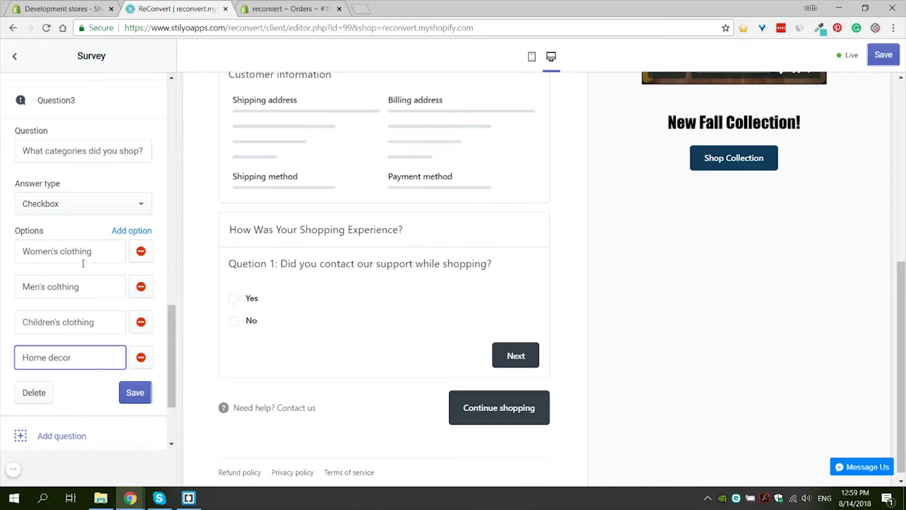
left_click(134, 392)
Step: Re-save question 3 and add a Textarea question 4 asking how customers liked shopping in the store
left_click(139, 399)
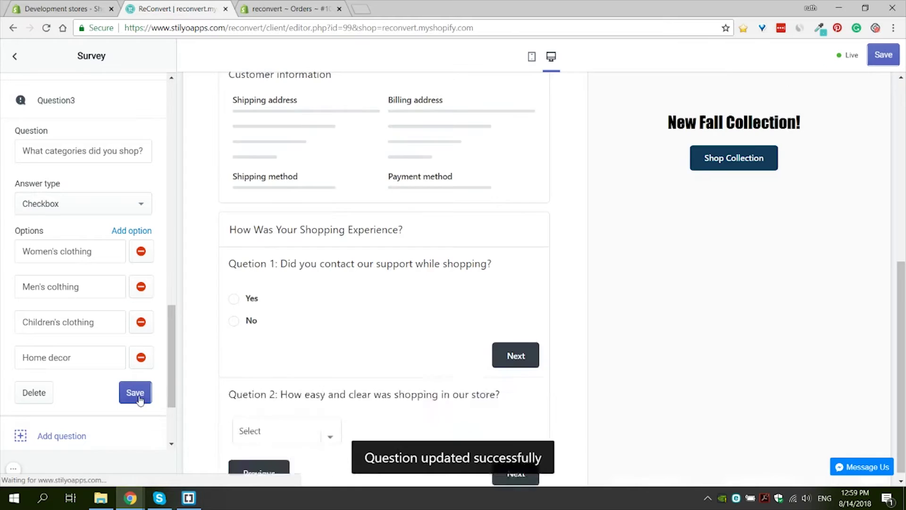
left_click(65, 436)
scroll(69, 330, "down", 3)
left_click(69, 282)
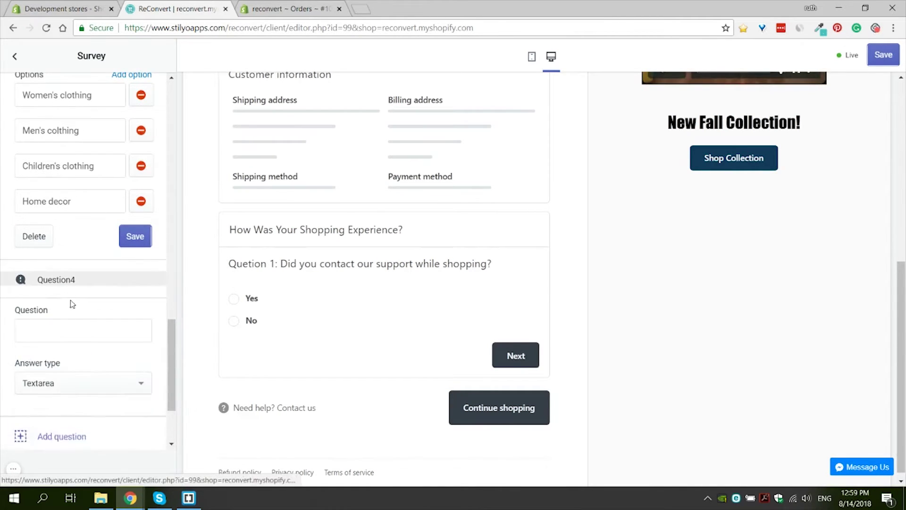
left_click(66, 329)
scroll(78, 321, "down", 3)
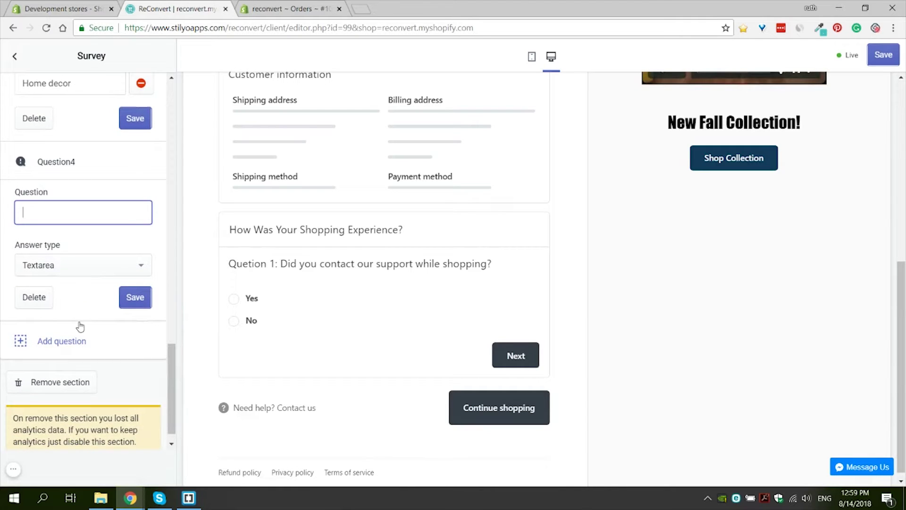
key("ctrl+v")
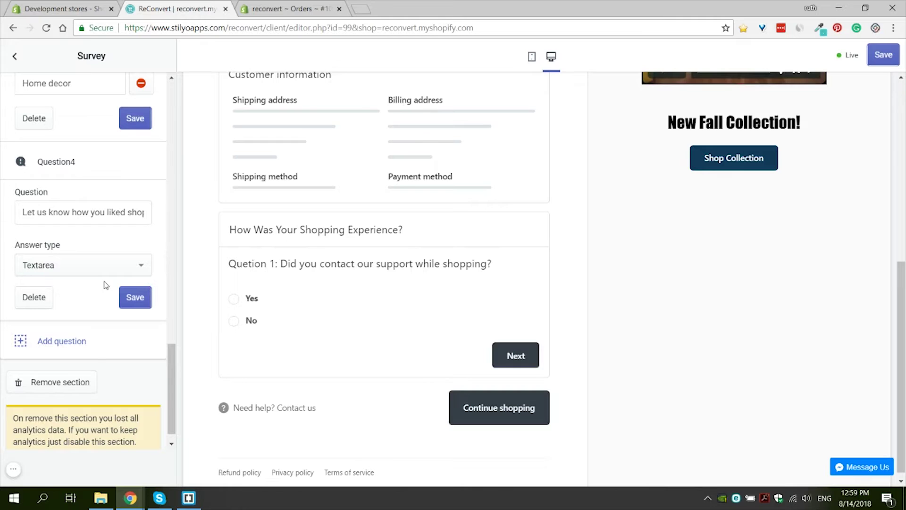
left_click(138, 305)
Step: Return to the section list and save the thank-you page template live
scroll(137, 378, "up", 15)
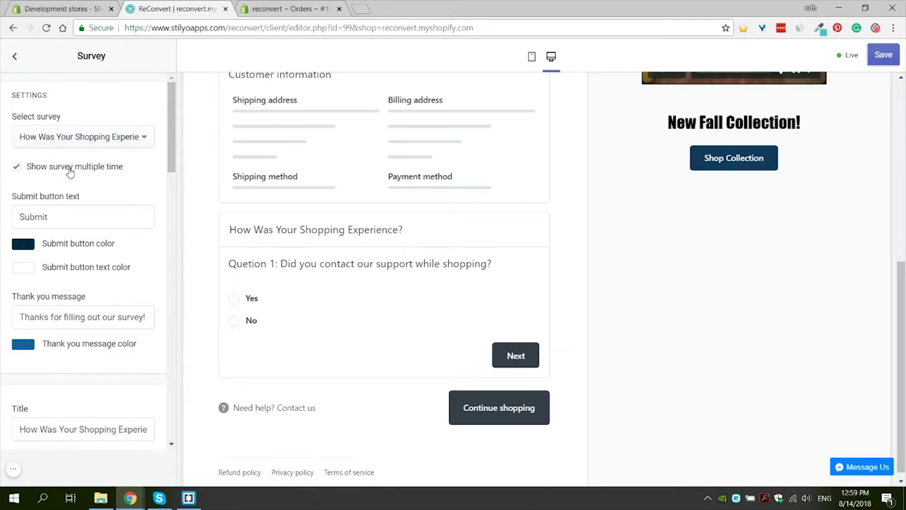
left_click(16, 57)
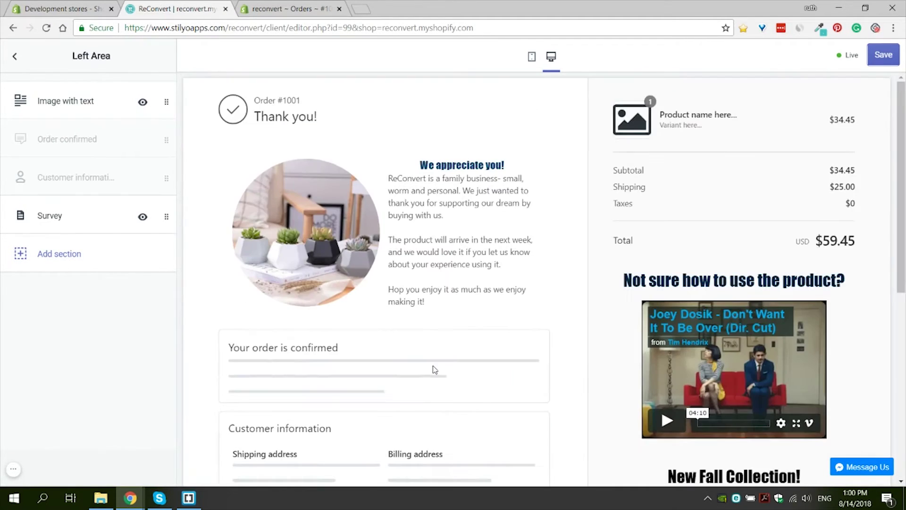
scroll(435, 369, "down", 8)
scroll(431, 370, "up", 8)
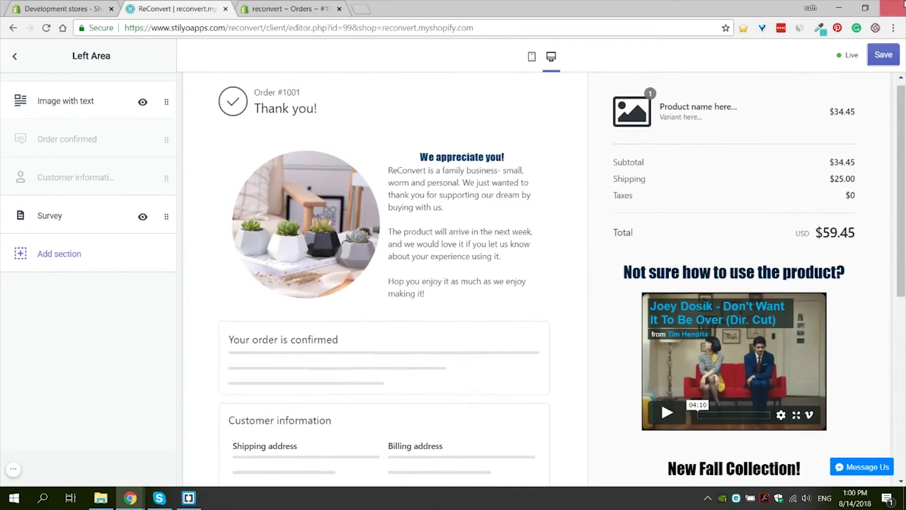
left_click(884, 61)
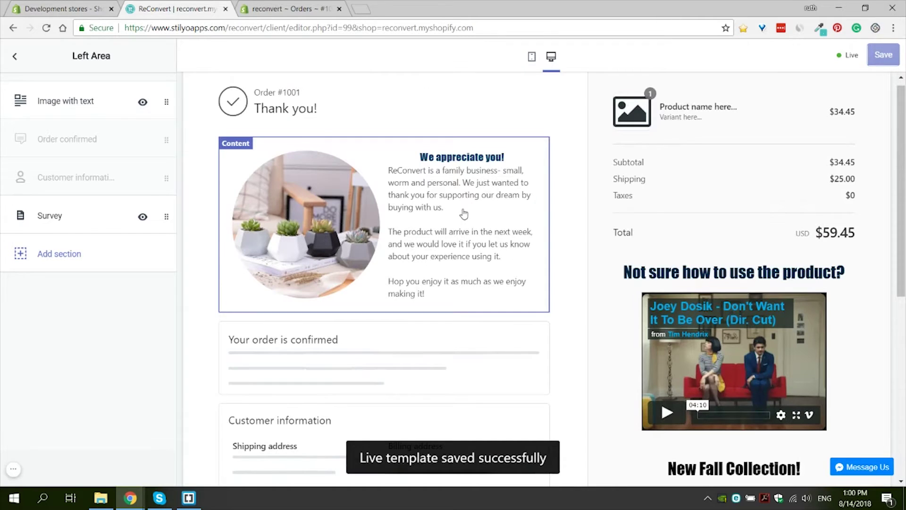
Step: On the order status page, answer No to the support question and advance to question 2
left_click(283, 8)
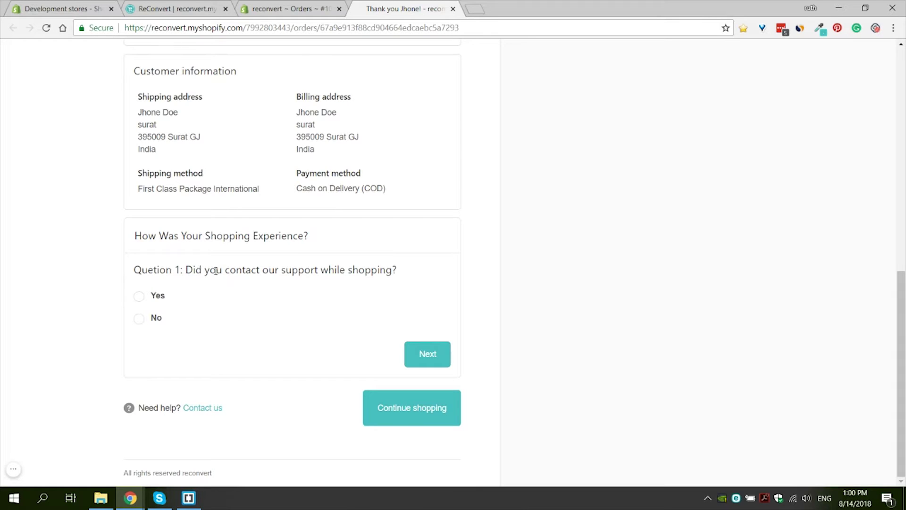
left_click(139, 320)
left_click(140, 297)
left_click(140, 319)
left_click(139, 297)
left_click(140, 320)
left_click(430, 363)
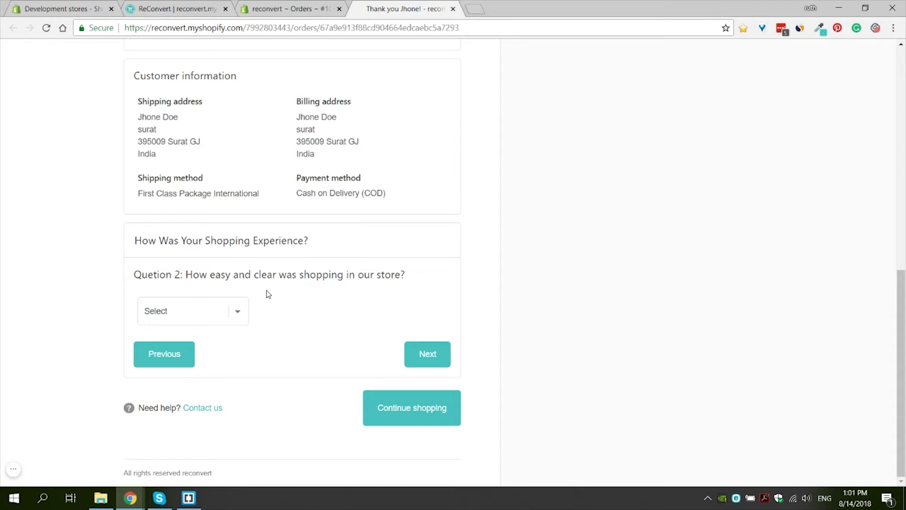
Step: Answer Very easy! for question 2 and advance to question 3
left_click(241, 309)
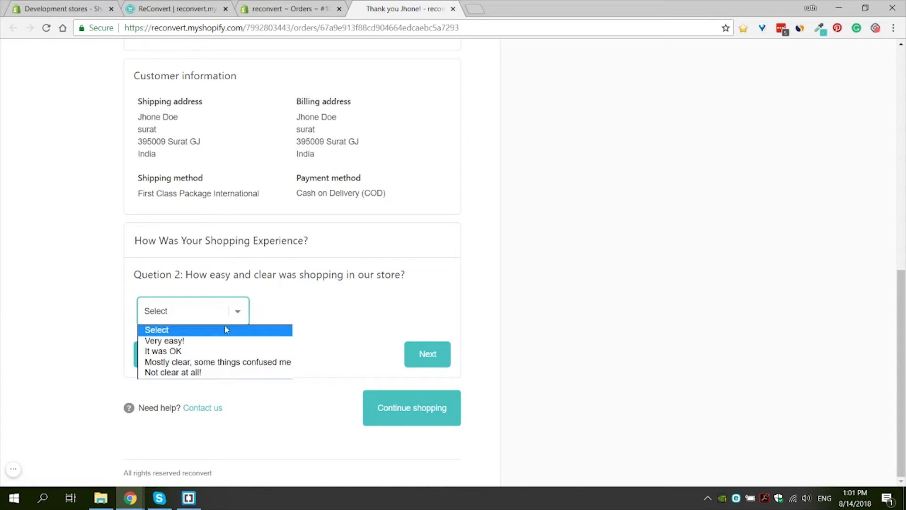
left_click(179, 342)
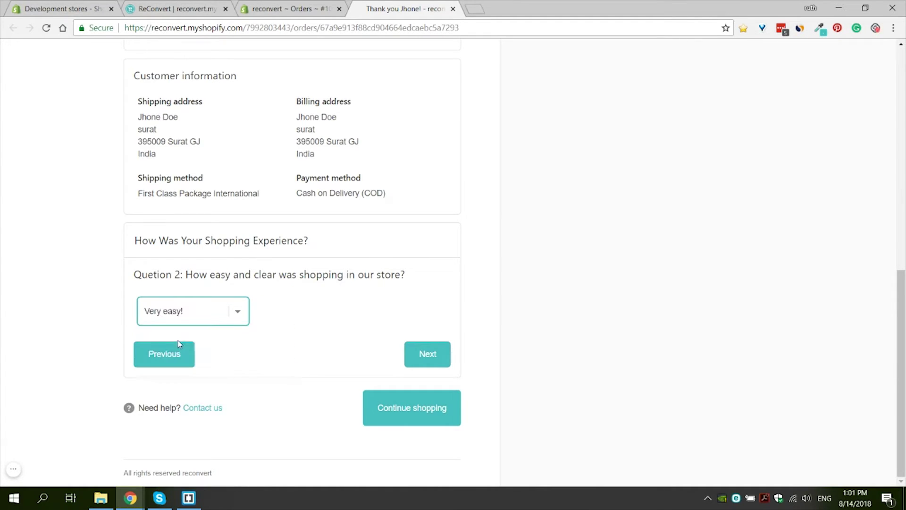
left_click(430, 353)
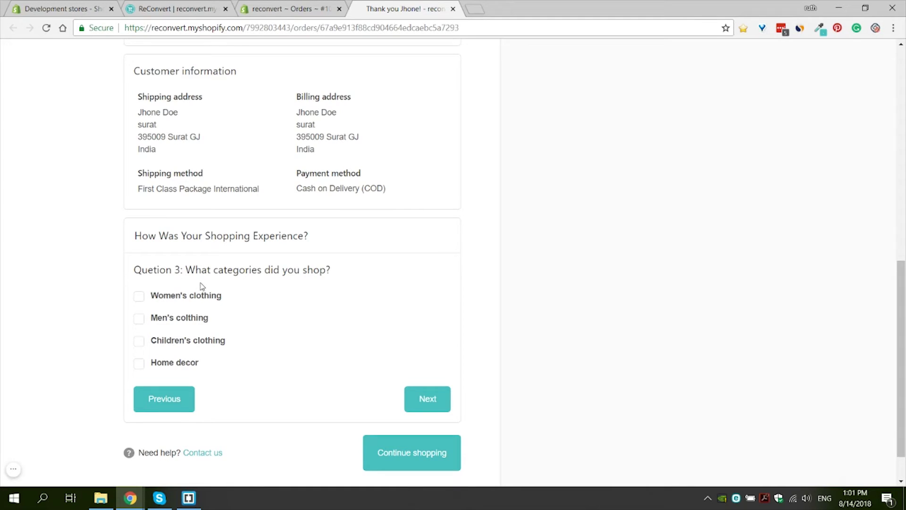
Step: Tick Women's clothing and Home decor, then answer Question 4 with 'I loved it!'
left_click(140, 301)
left_click(138, 363)
left_click(423, 399)
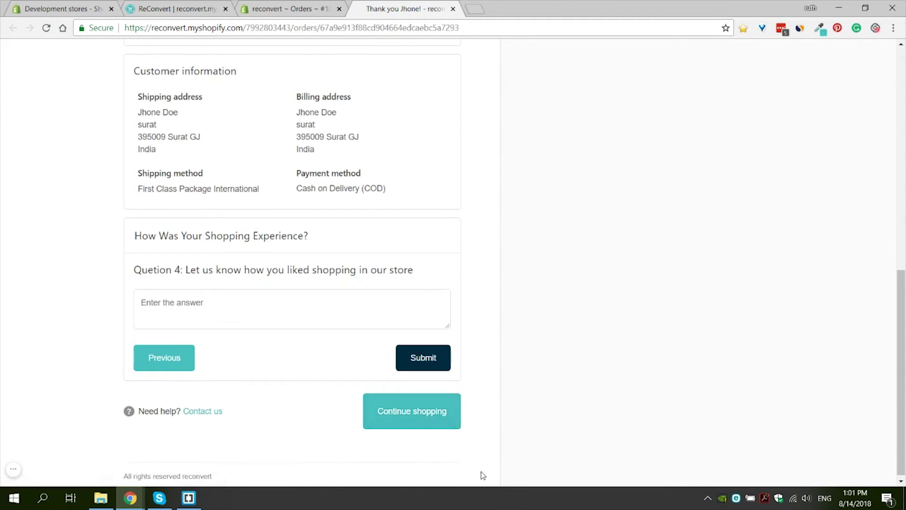
left_click(299, 297)
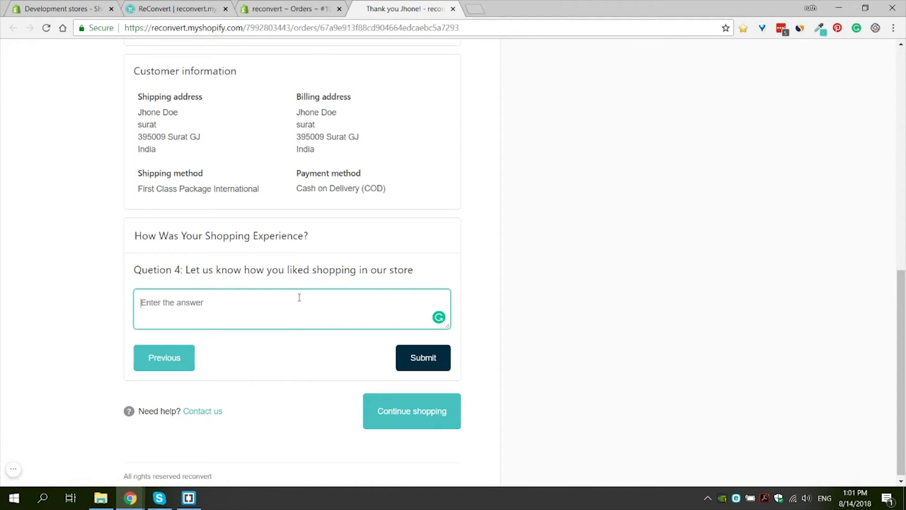
type("I loved it!")
Step: Submit the survey so 'Thanks for filling out our survey!' replaces the questions
left_click(436, 362)
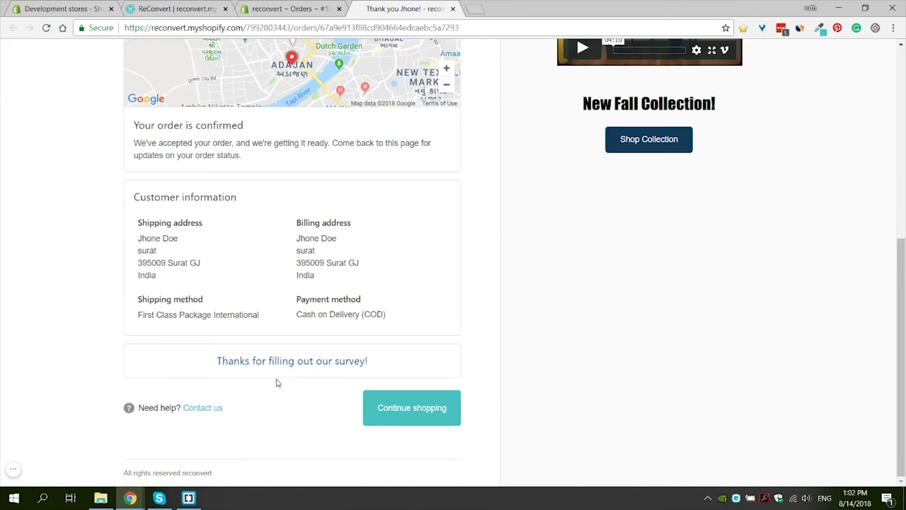